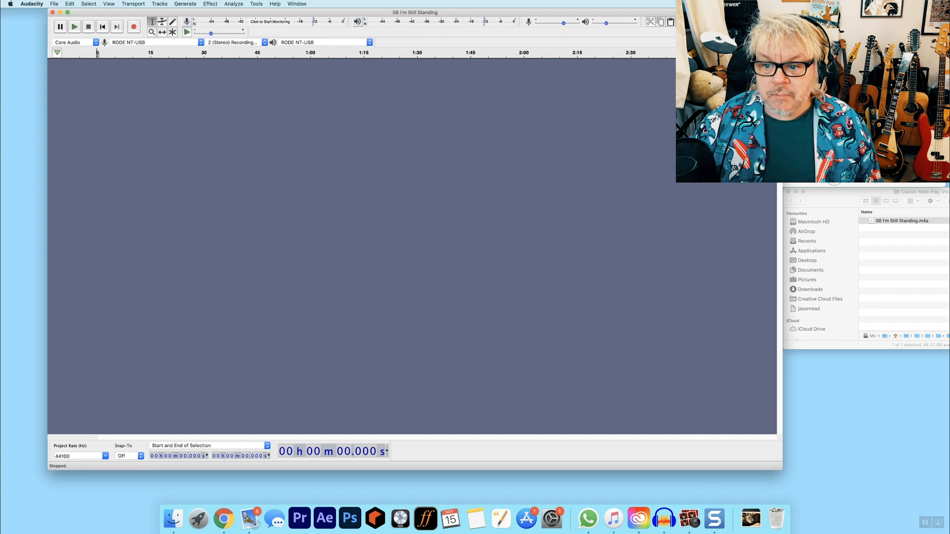
- Check the FFmpeg import/export library entry in the Libraries preferences and close them without applying changes
{"action": "left_click", "coordinate": [814, 193]}
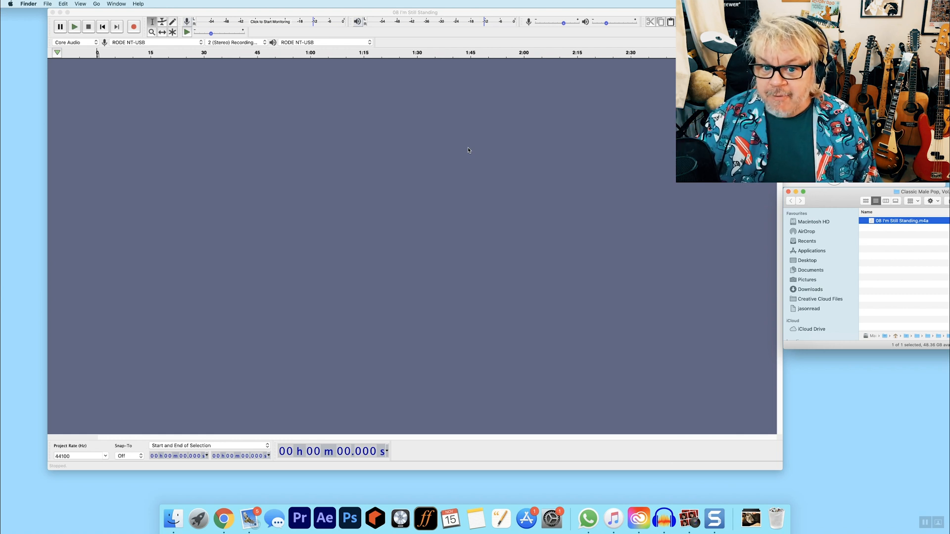
{"action": "left_click", "coordinate": [91, 10]}
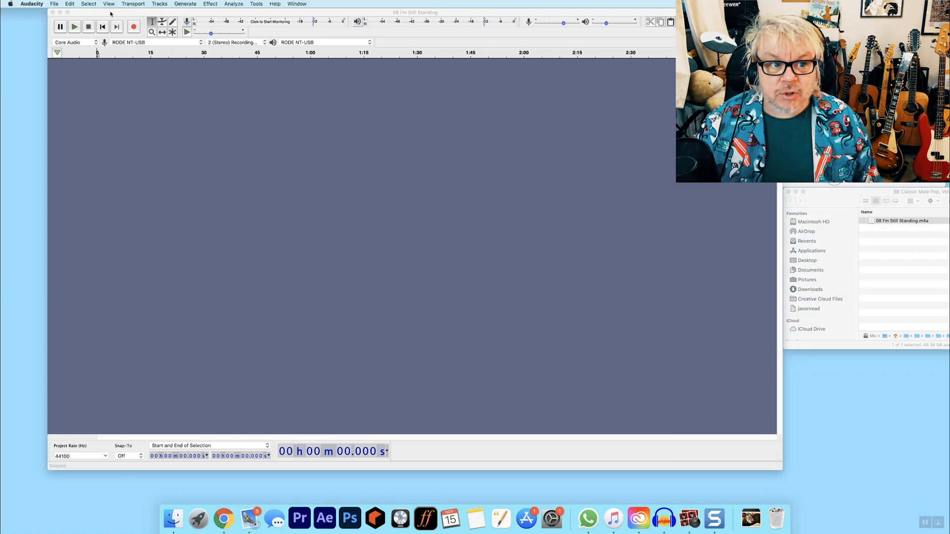
{"action": "left_click", "coordinate": [32, 4]}
{"action": "left_click", "coordinate": [35, 25]}
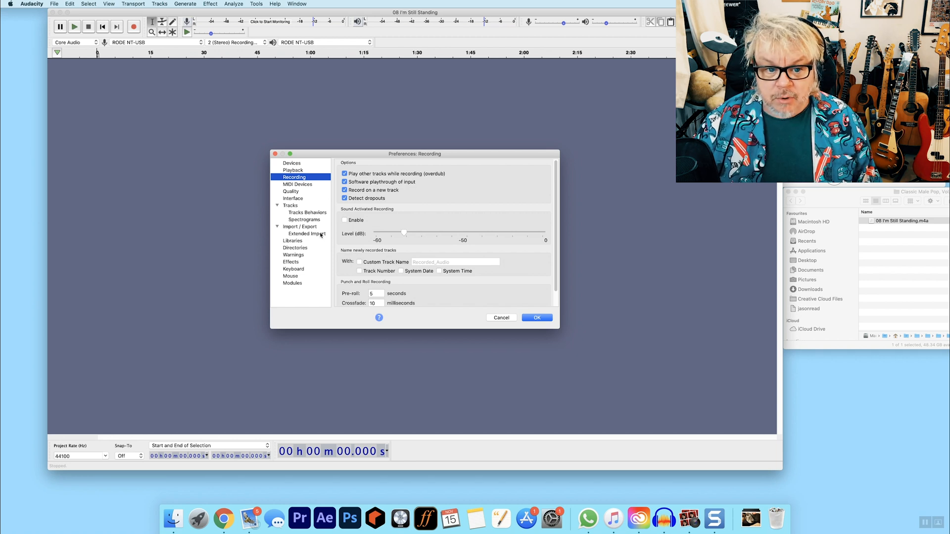
{"action": "left_click", "coordinate": [294, 240]}
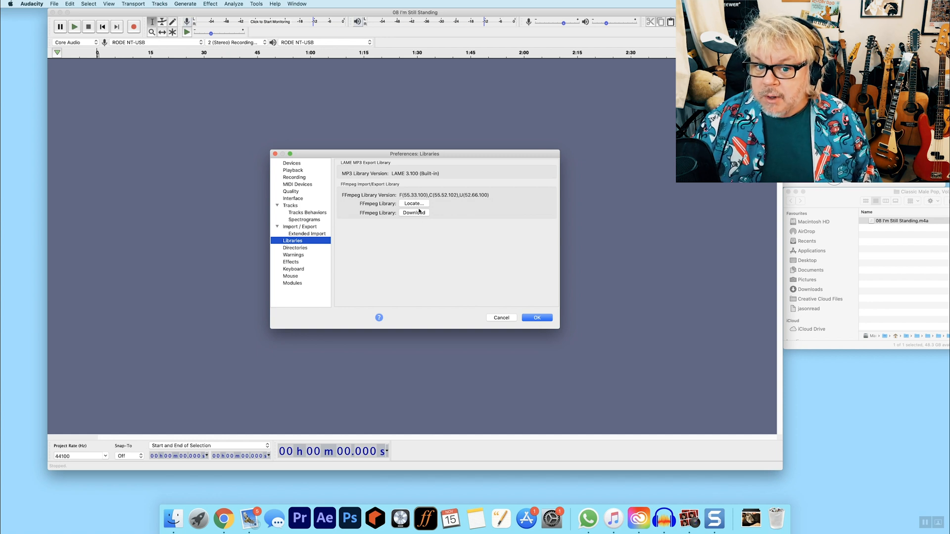
{"action": "left_click", "coordinate": [501, 317]}
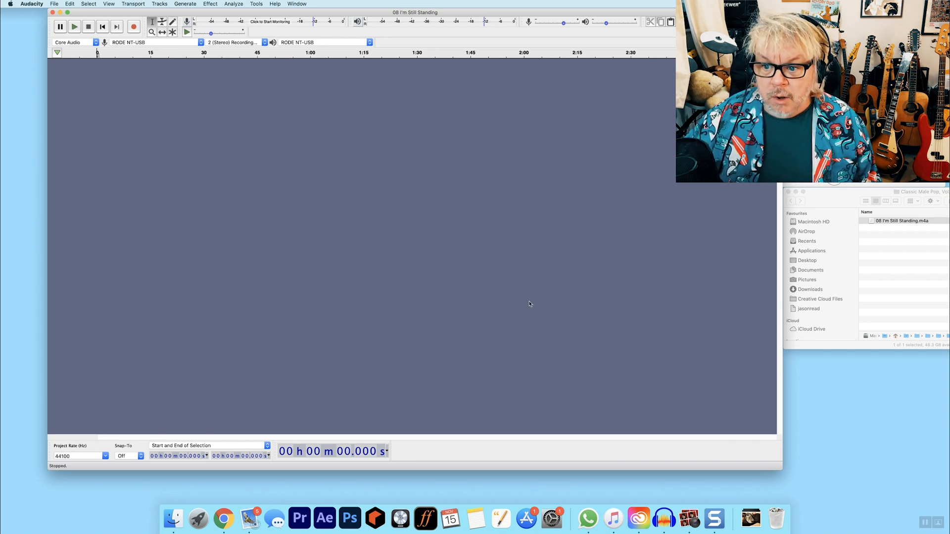
- Import 08 I'm Still Standing.m4a from the Finder window into the Audacity project and play its opening briefly
{"action": "left_click", "coordinate": [821, 197]}
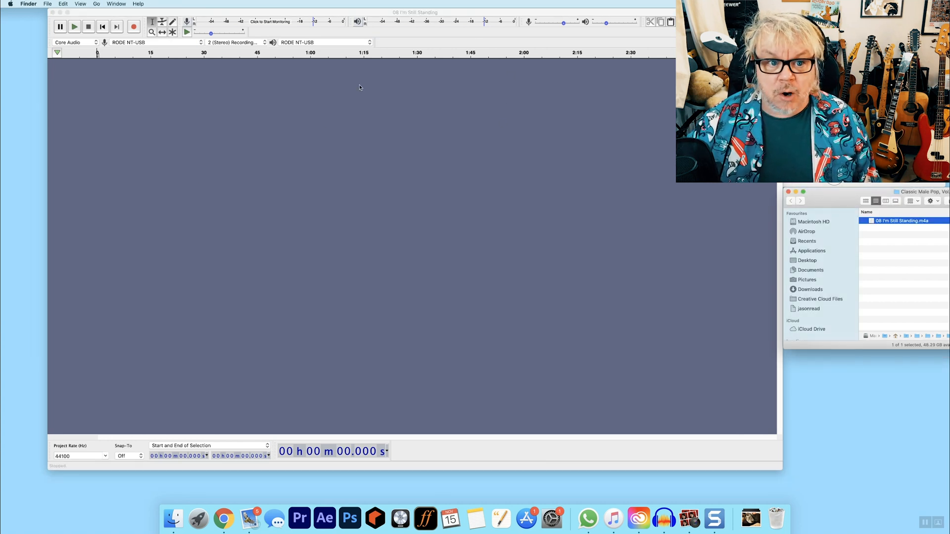
{"action": "left_click_drag", "start_coordinate": [887, 221], "coordinate": [293, 142]}
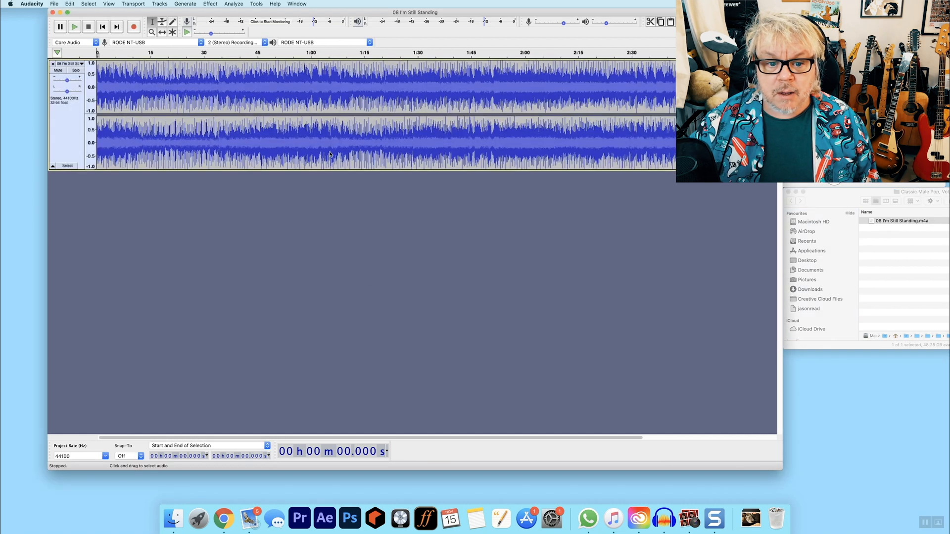
{"action": "key", "text": "space"}
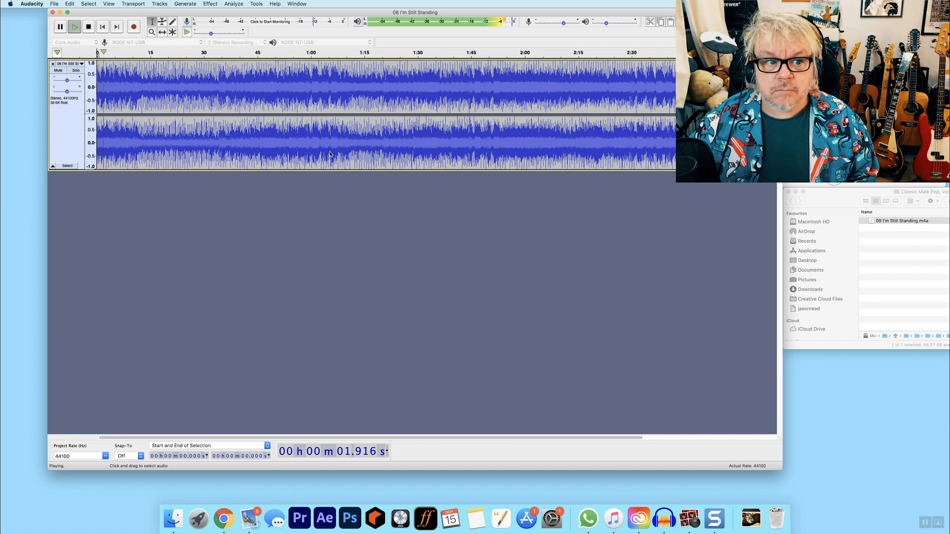
{"action": "key", "text": "space"}
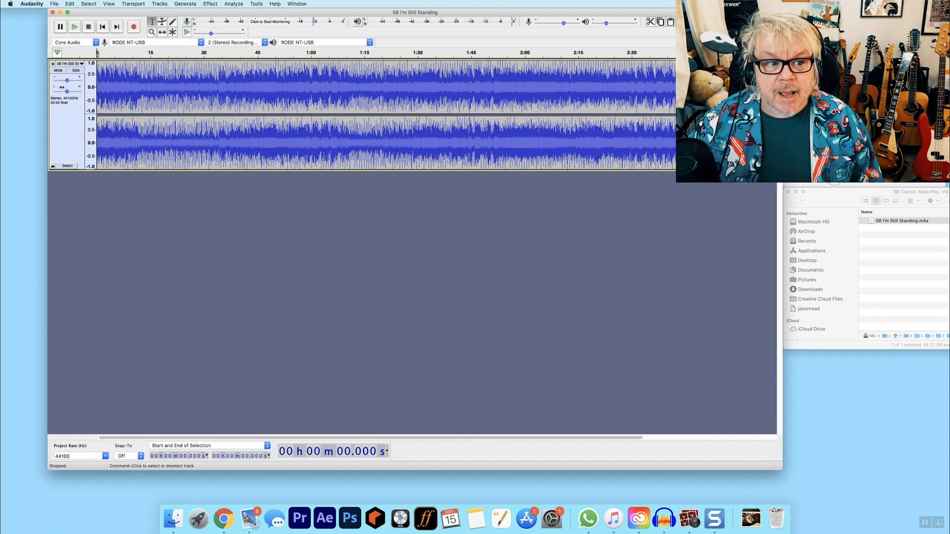
- Lower the gain of the imported song track and play it briefly to check the level
{"action": "left_click_drag", "start_coordinate": [67, 80], "coordinate": [53, 85]}
{"action": "key", "text": "space"}
{"action": "key", "text": "space"}
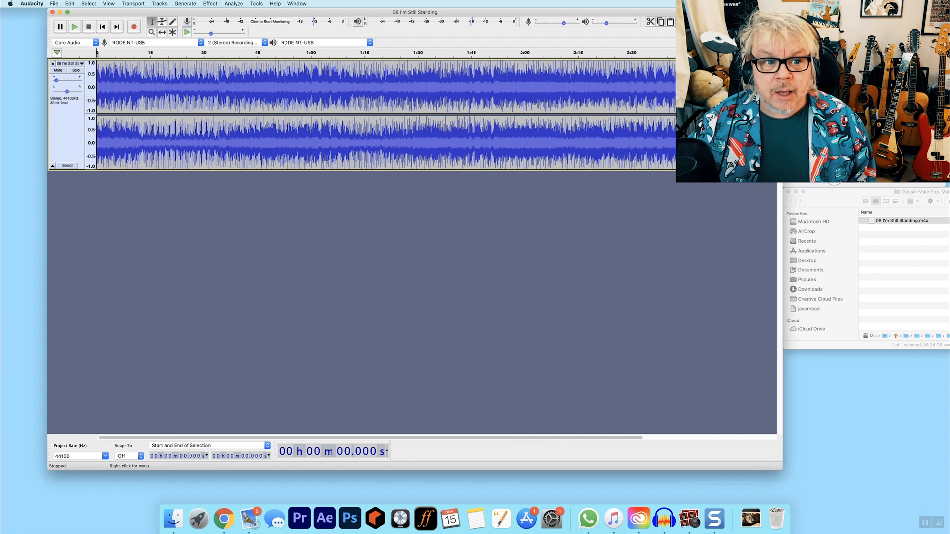
- Add a new stereo track below the song track
{"action": "left_click", "coordinate": [165, 3]}
{"action": "mouse_move", "coordinate": [166, 11]}
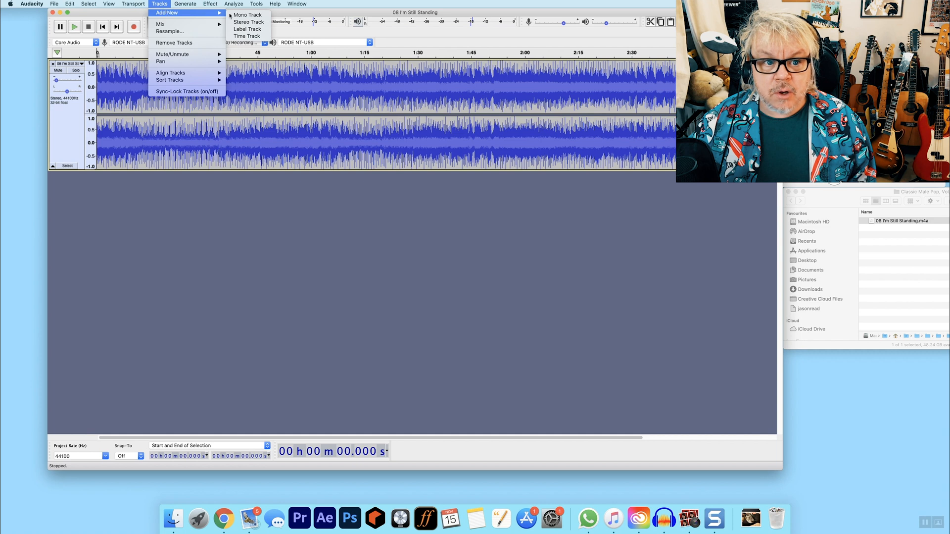
{"action": "left_click", "coordinate": [268, 21]}
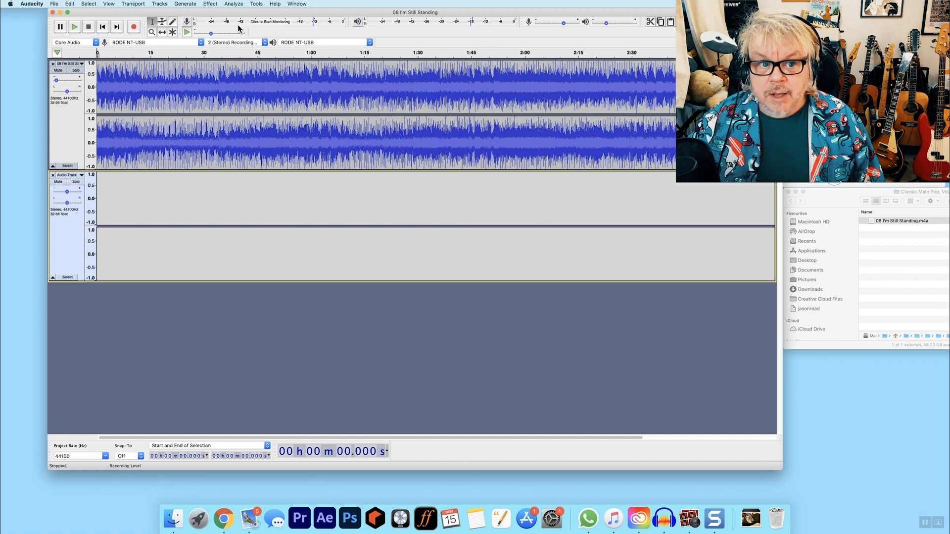
- Monitor the microphone's input level briefly and review the overdub and playthrough options in the Recording preferences
{"action": "left_click", "coordinate": [280, 23]}
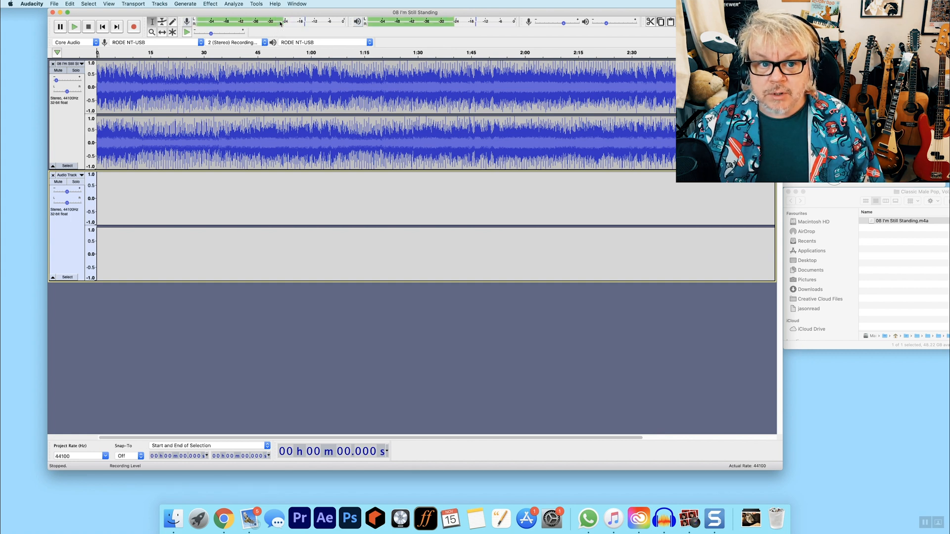
{"action": "left_click", "coordinate": [282, 20]}
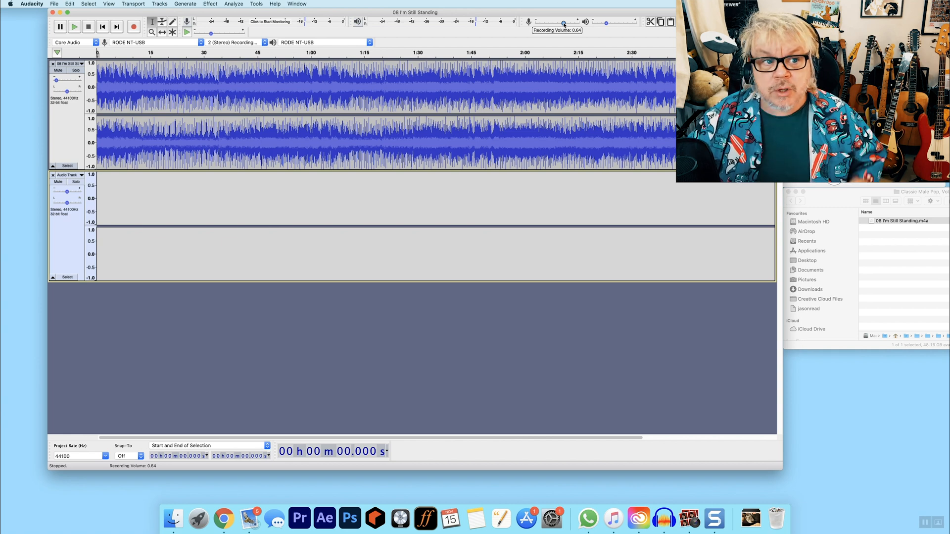
{"action": "left_click", "coordinate": [39, 5]}
{"action": "left_click", "coordinate": [58, 28]}
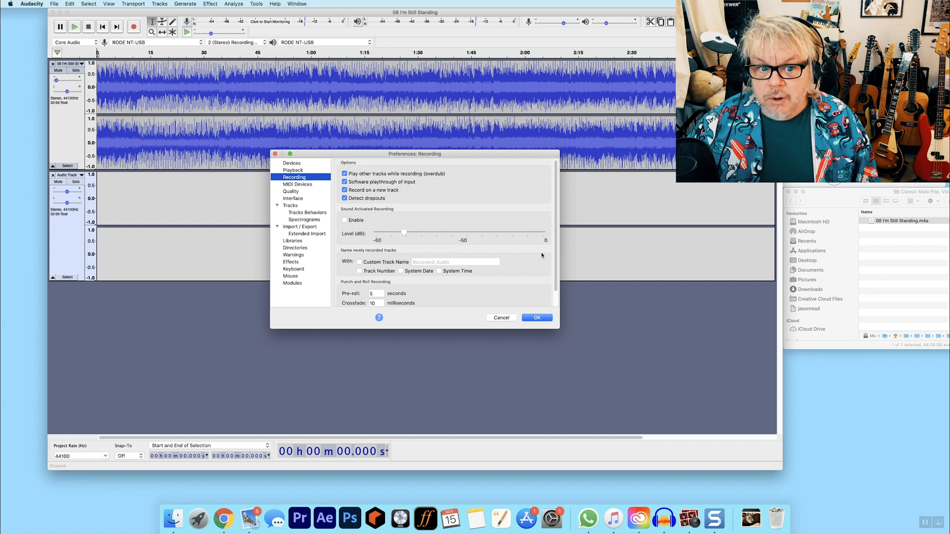
{"action": "left_click", "coordinate": [545, 319]}
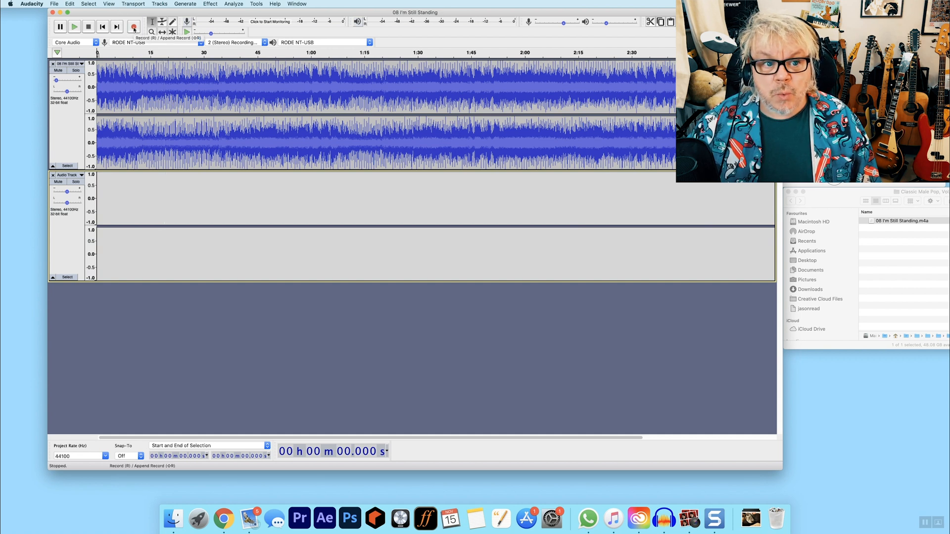
- Start input monitoring and set the microphone's recording volume to about 0.67
{"action": "left_click", "coordinate": [274, 28]}
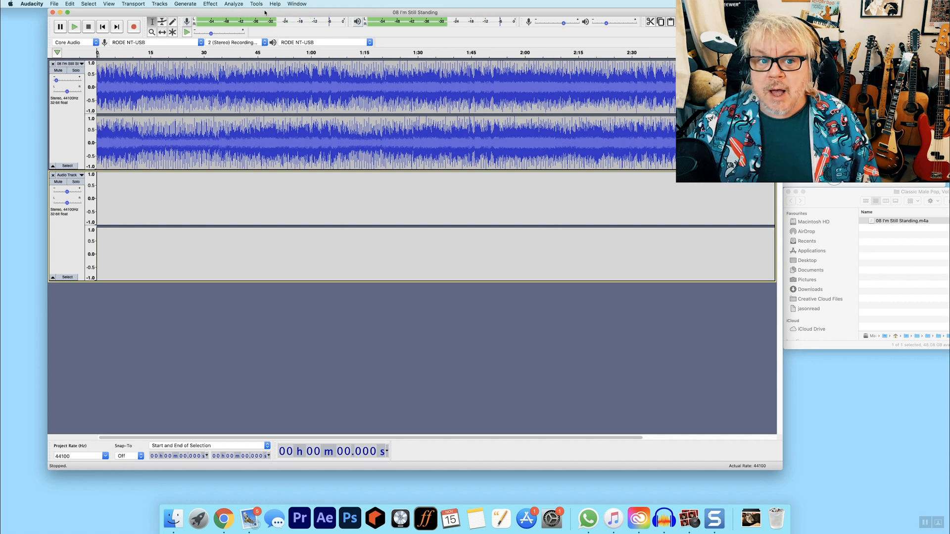
{"action": "left_click", "coordinate": [578, 23]}
{"action": "left_click", "coordinate": [563, 23]}
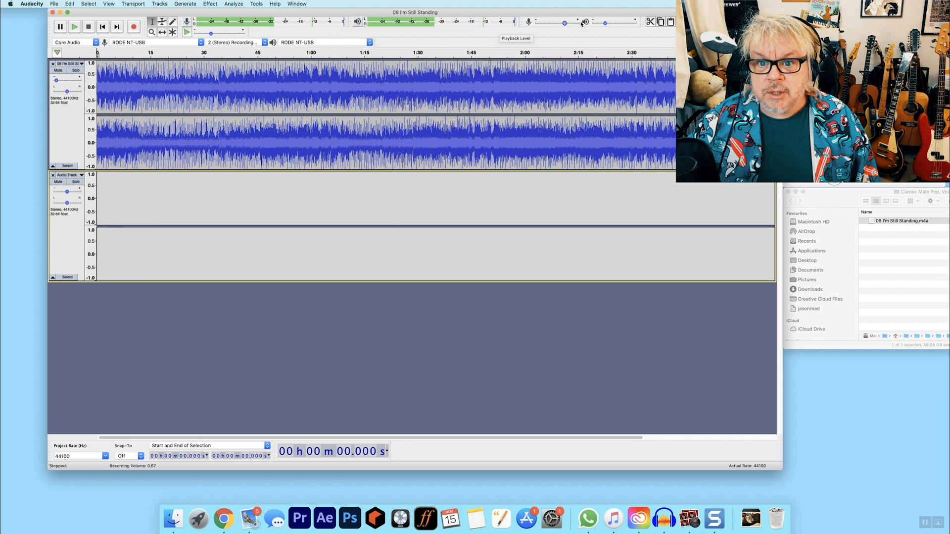
{"action": "left_click_drag", "start_coordinate": [565, 24], "coordinate": [565, 24]}
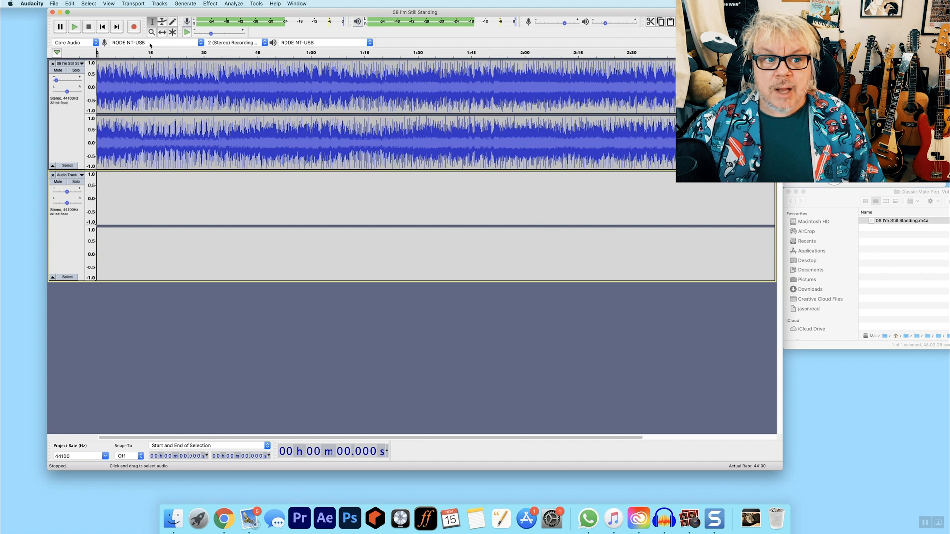
- Record a microphone take of about 24 seconds from the beginning of the song
{"action": "left_click", "coordinate": [67, 233]}
{"action": "left_click", "coordinate": [133, 26]}
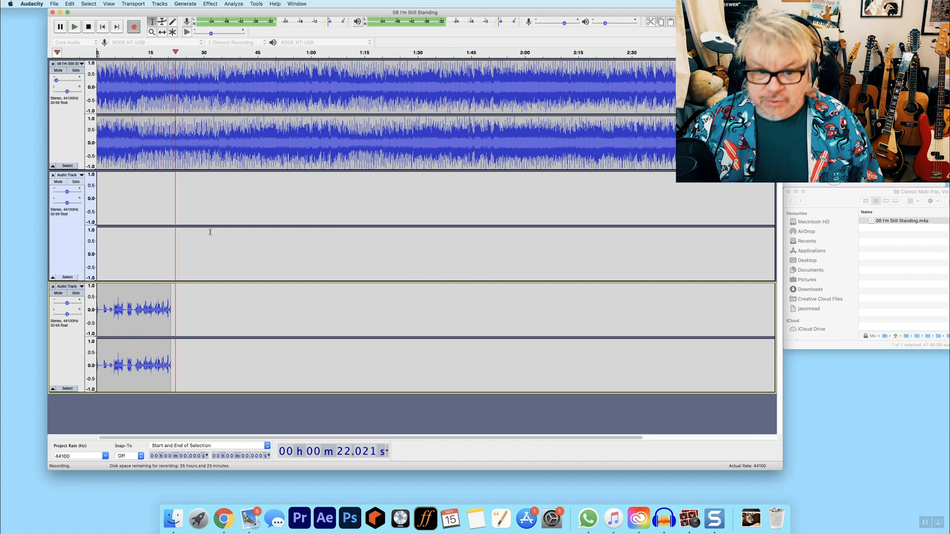
{"action": "left_click", "coordinate": [89, 27]}
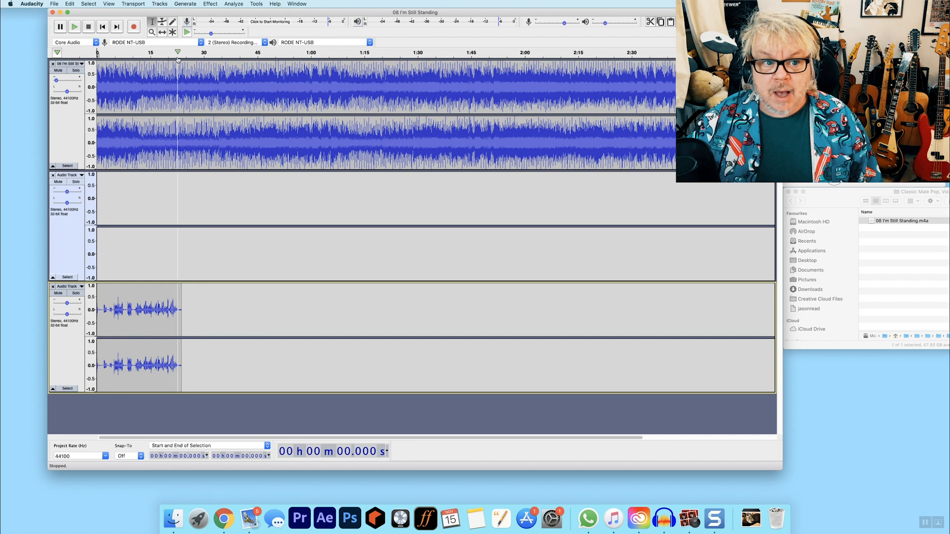
{"action": "left_click", "coordinate": [171, 91]}
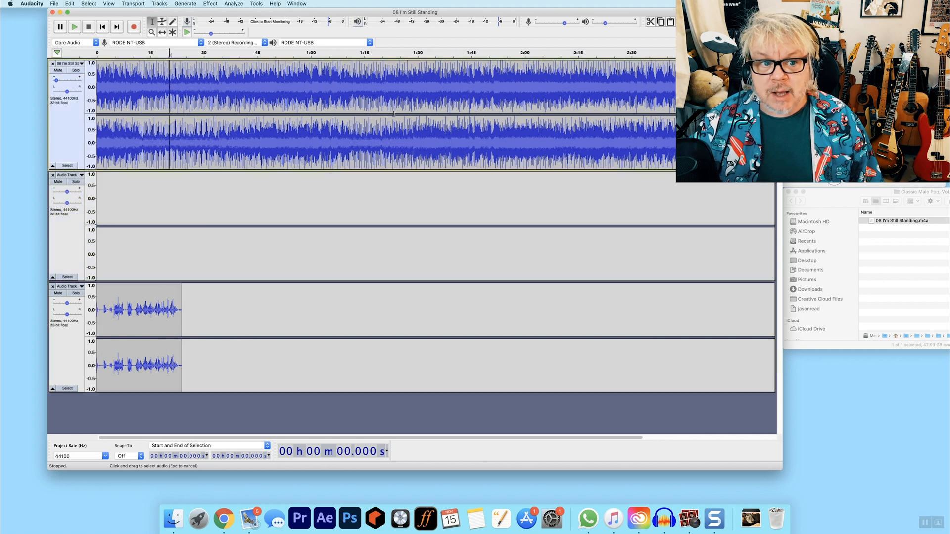
{"action": "left_click_drag", "start_coordinate": [169, 91], "coordinate": [463, 126]}
{"action": "left_click", "coordinate": [277, 285]}
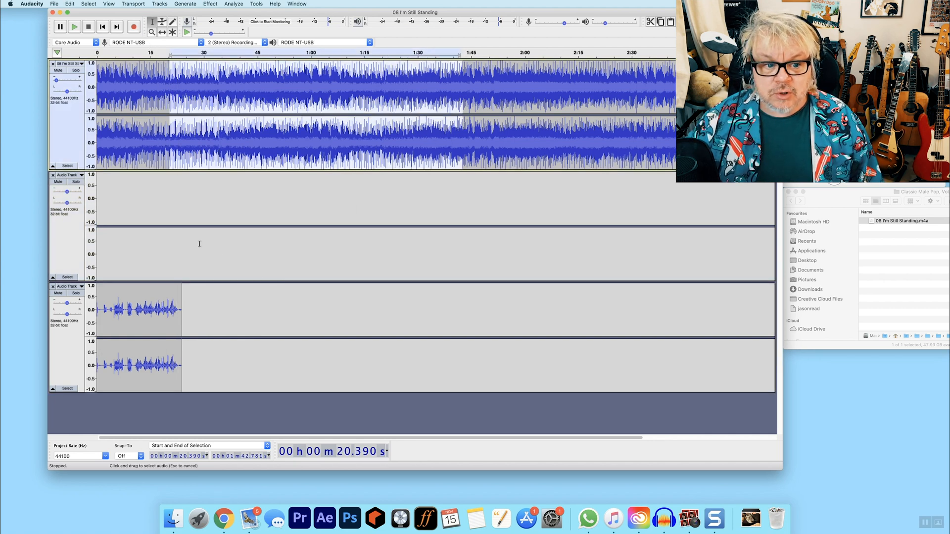
{"action": "left_click", "coordinate": [179, 255]}
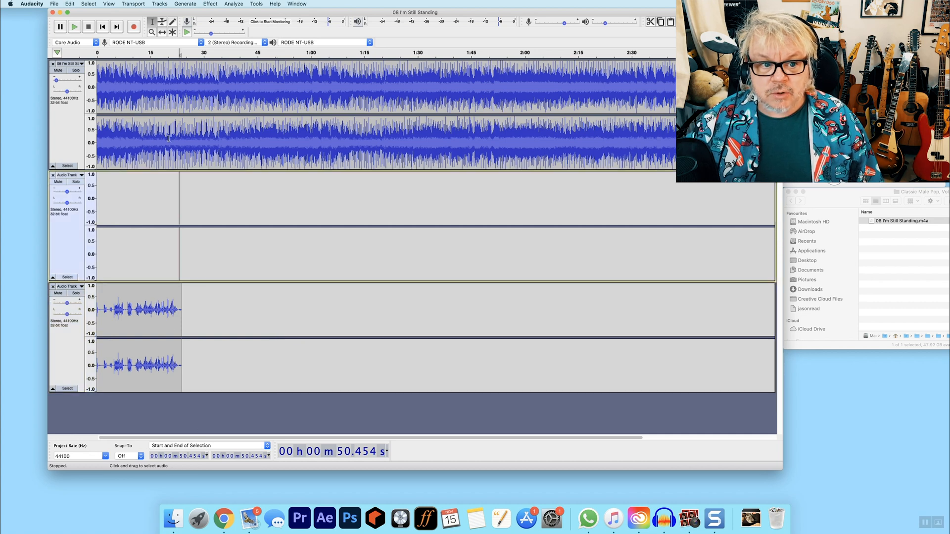
- Select the song from about 20 seconds to its end and record a microphone take of about 10 seconds from there
{"action": "left_click_drag", "start_coordinate": [168, 133], "coordinate": [844, 129]}
{"action": "left_click", "coordinate": [137, 28]}
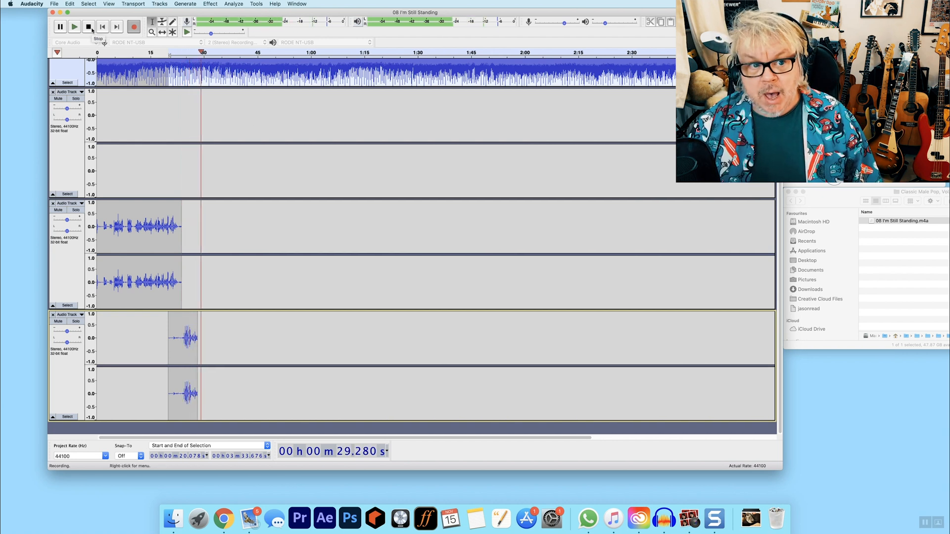
{"action": "key", "text": "space"}
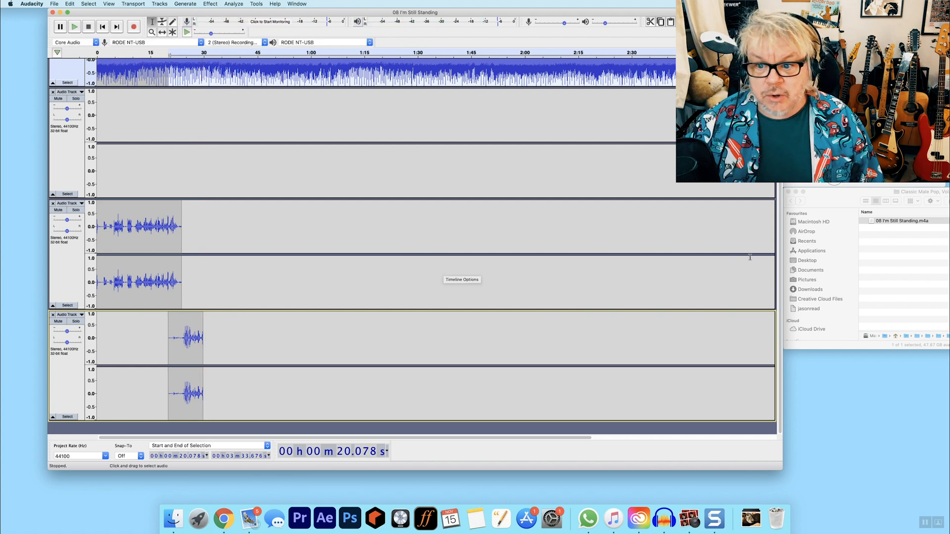
- Select about 1:52 to 2:10 on the empty stereo track and record a microphone take of about 8 seconds from there
{"action": "scroll", "coordinate": [750, 256], "scroll_direction": "up", "scroll_amount": 3}
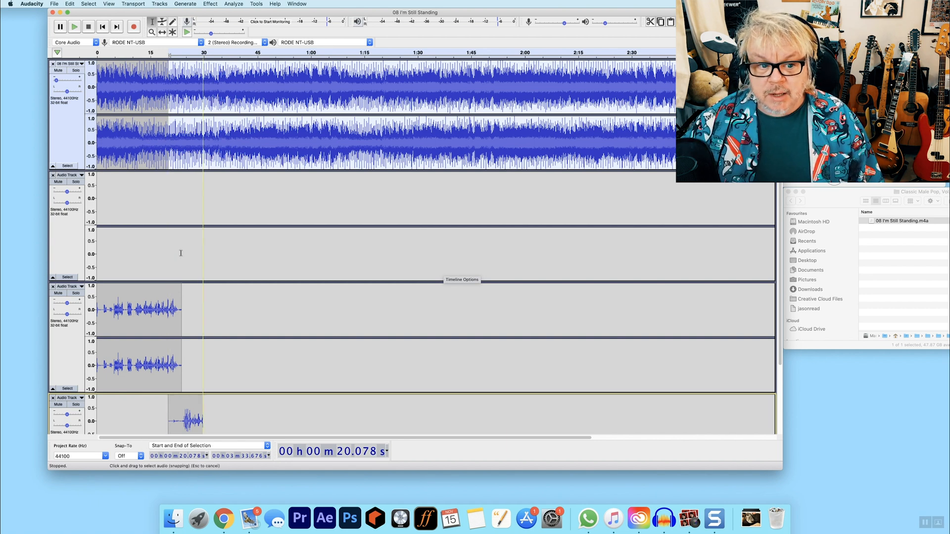
{"action": "left_click_drag", "start_coordinate": [182, 231], "coordinate": [752, 236]}
{"action": "left_click", "coordinate": [496, 207]}
{"action": "left_click_drag", "start_coordinate": [504, 252], "coordinate": [562, 252]}
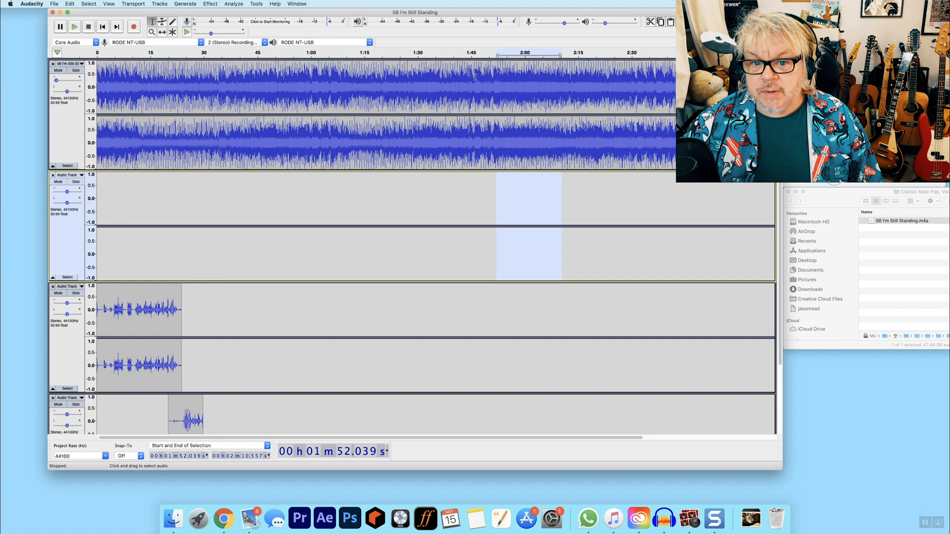
{"action": "left_click", "coordinate": [133, 27]}
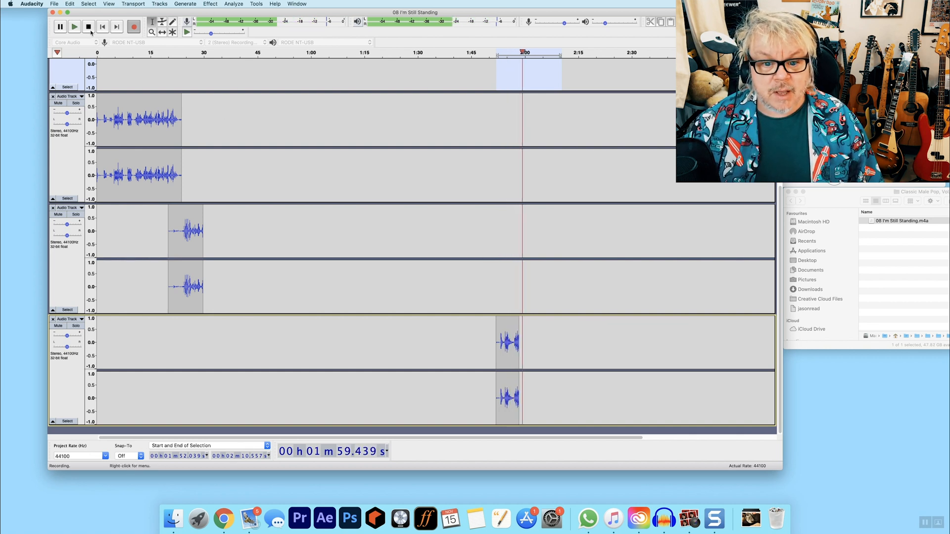
{"action": "key", "text": "space"}
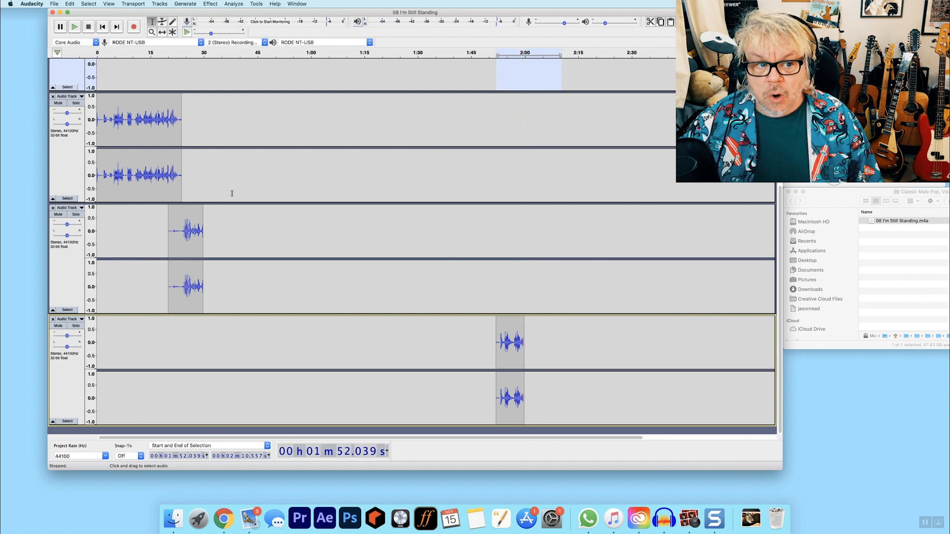
- Review the "Record on a new track" option in the Recording preferences and close the preferences
{"action": "left_click", "coordinate": [32, 4]}
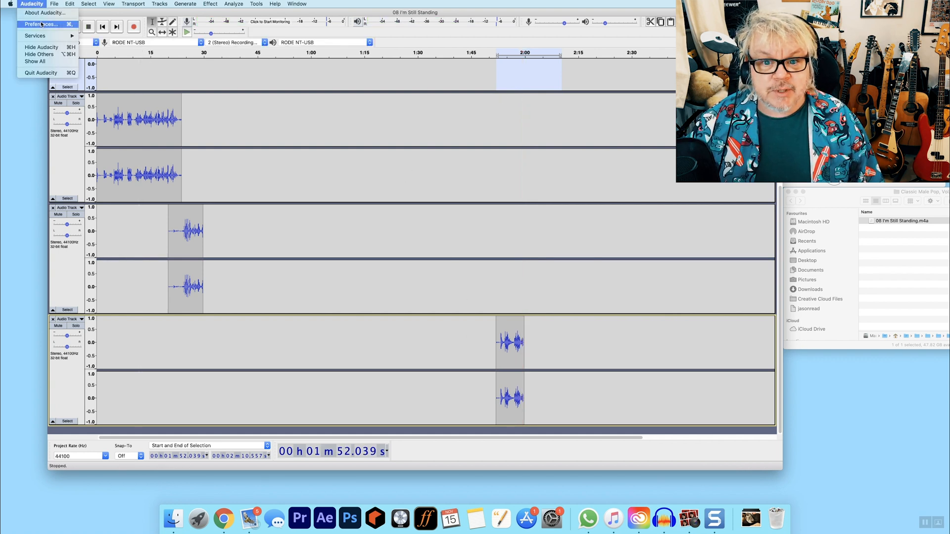
{"action": "left_click", "coordinate": [41, 23]}
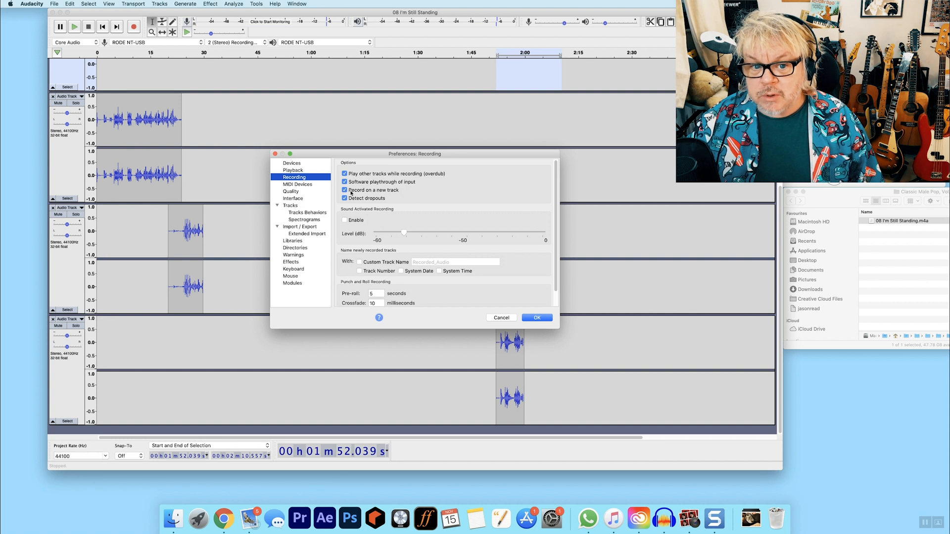
{"action": "left_click", "coordinate": [538, 317]}
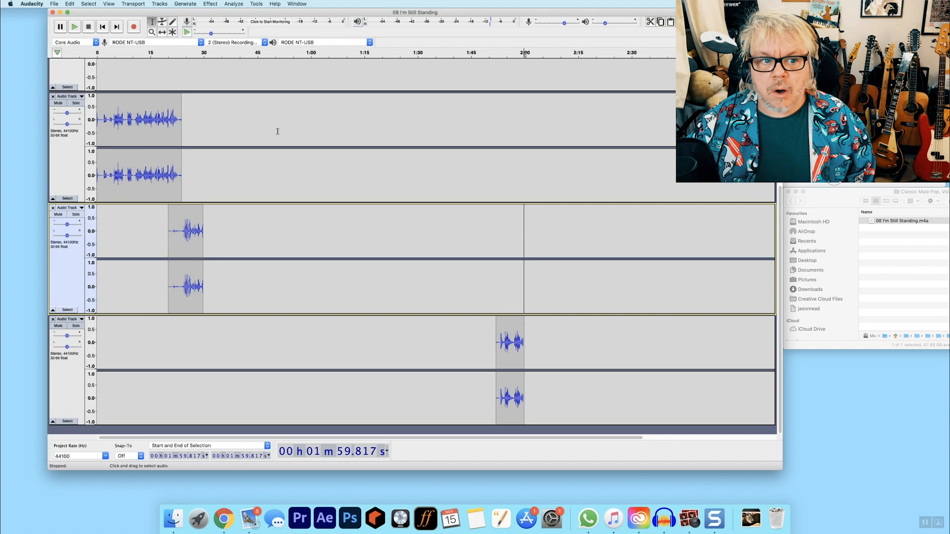
- Play the project briefly from about 4 seconds into the song
{"action": "scroll", "coordinate": [278, 131], "scroll_direction": "up", "scroll_amount": 5}
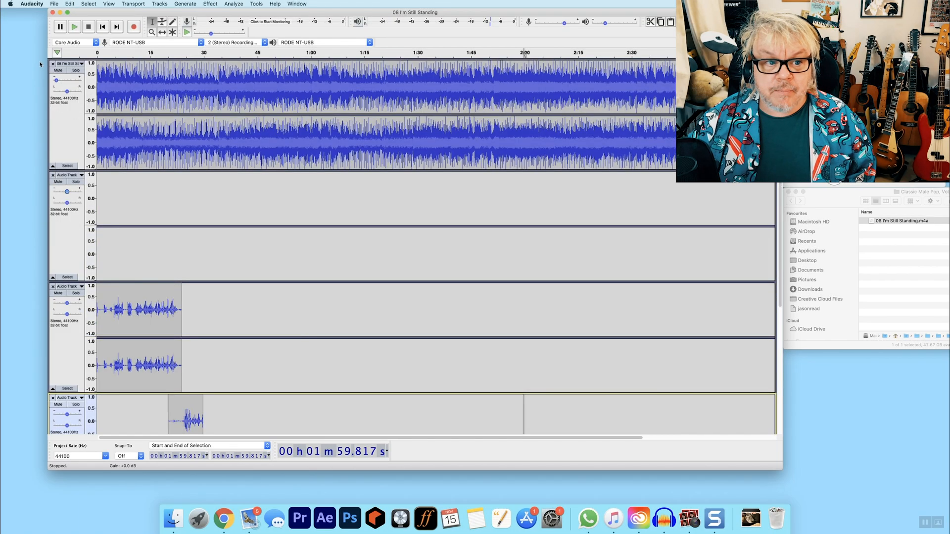
{"action": "left_click", "coordinate": [112, 53]}
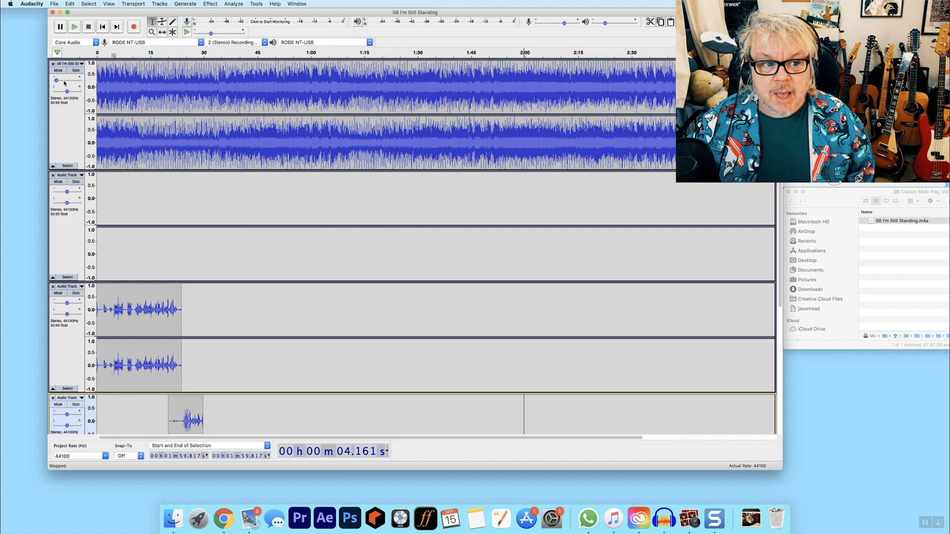
- Set the song track's gain to about -15 dB, play the mix briefly, and slightly lower the first take's gain
{"action": "left_click_drag", "start_coordinate": [59, 81], "coordinate": [69, 82]}
{"action": "left_click", "coordinate": [91, 28]}
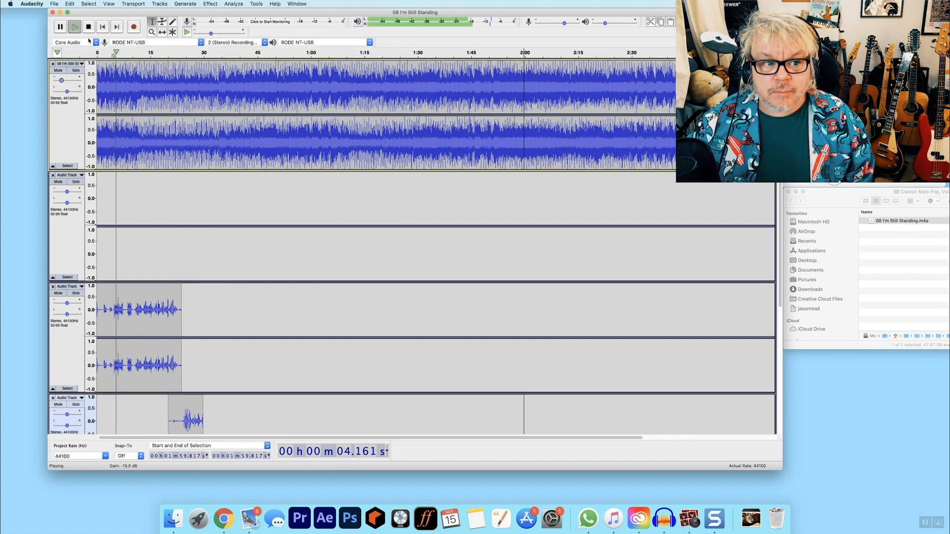
{"action": "left_click_drag", "start_coordinate": [63, 304], "coordinate": [65, 306]}
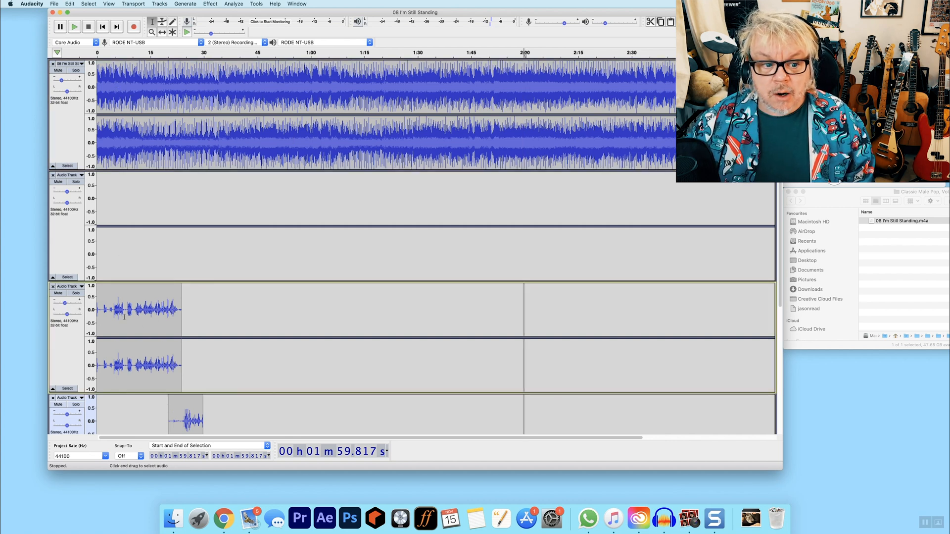
- Try to apply Reverb to the first take with only the cursor placed at about 7 seconds
{"action": "left_click", "coordinate": [123, 320]}
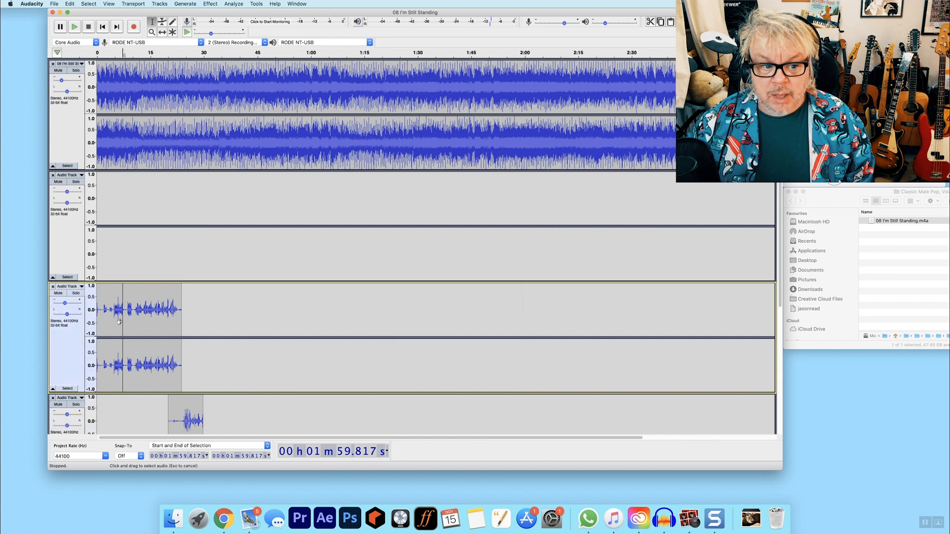
{"action": "left_click", "coordinate": [210, 3]}
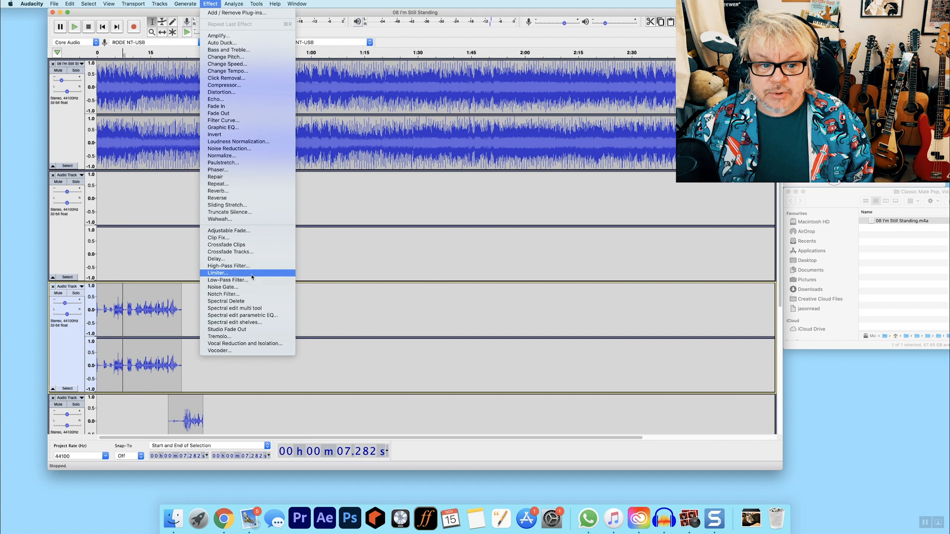
{"action": "left_click", "coordinate": [253, 191]}
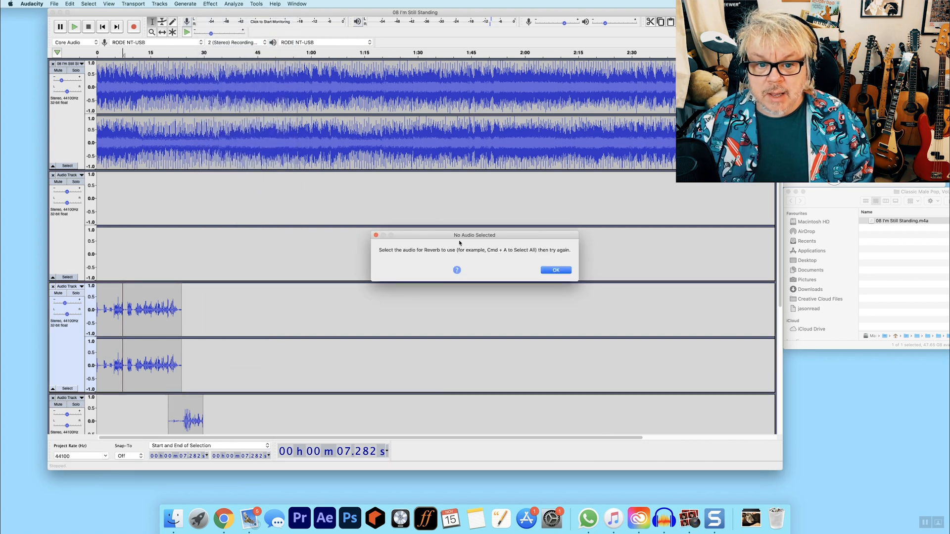
{"action": "left_click", "coordinate": [564, 271]}
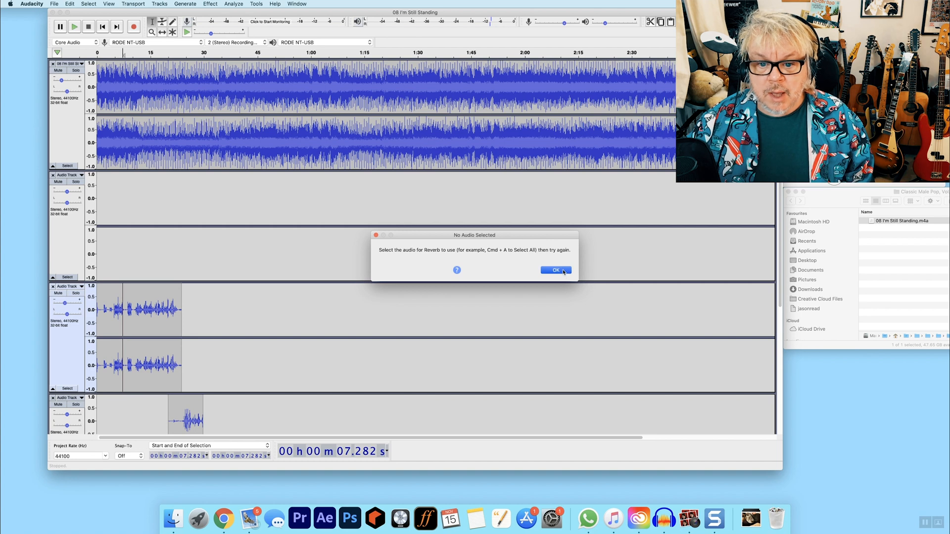
- Select all three microphone takes from the start to about 2:05, preview Reverb with its default settings and apply it
{"action": "scroll", "coordinate": [318, 275], "scroll_direction": "down", "scroll_amount": 10}
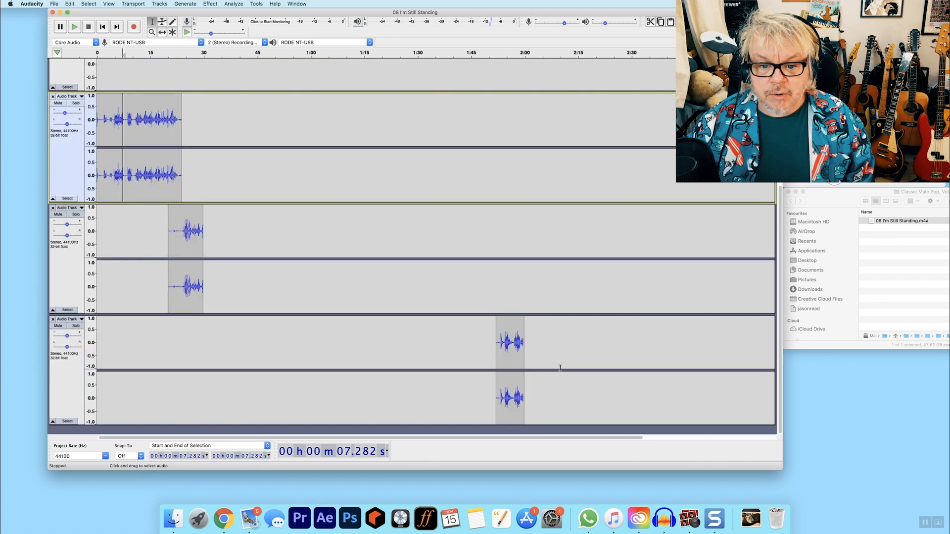
{"action": "left_click_drag", "start_coordinate": [542, 404], "coordinate": [50, 132]}
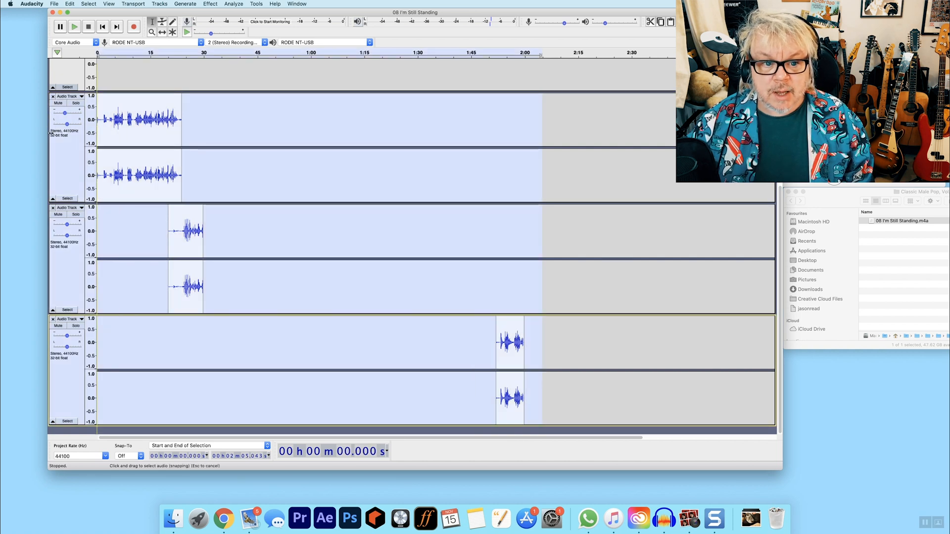
{"action": "left_click", "coordinate": [210, 4]}
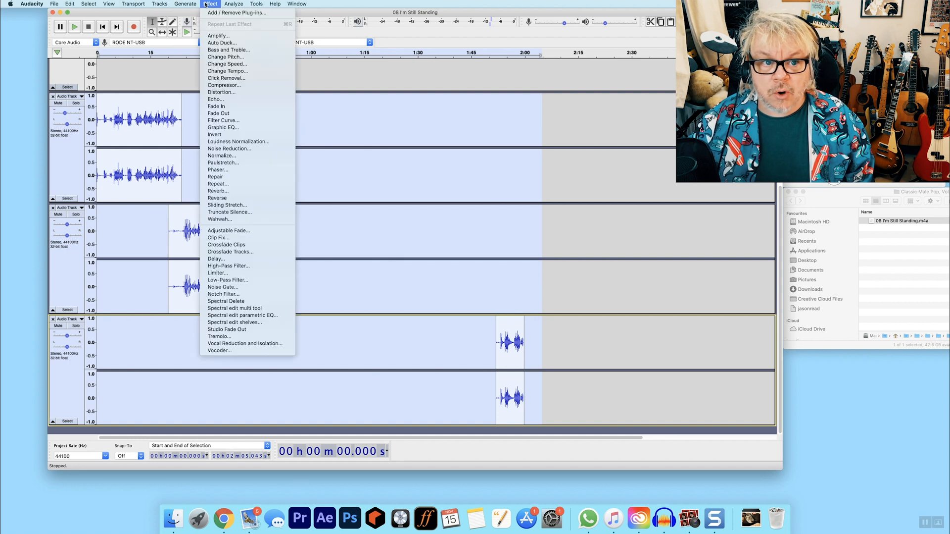
{"action": "left_click", "coordinate": [255, 192]}
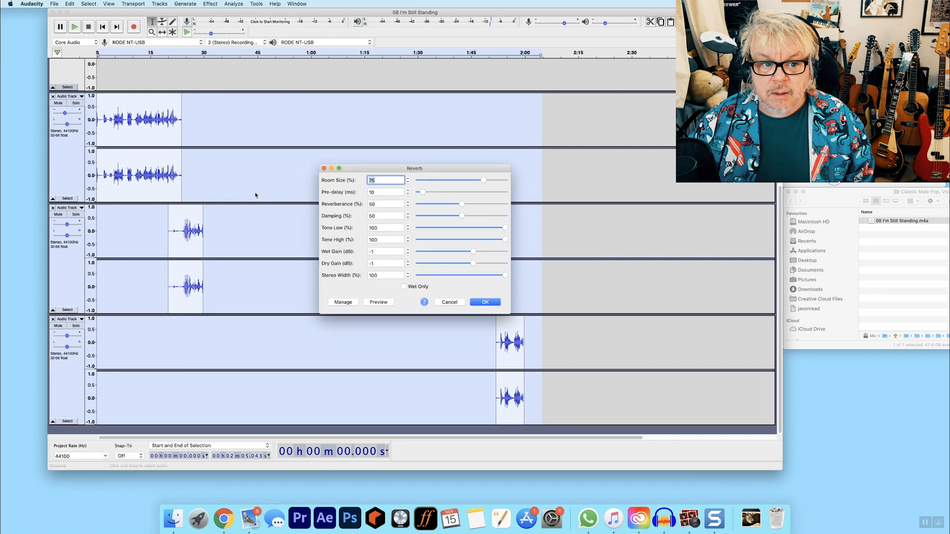
{"action": "left_click", "coordinate": [379, 302]}
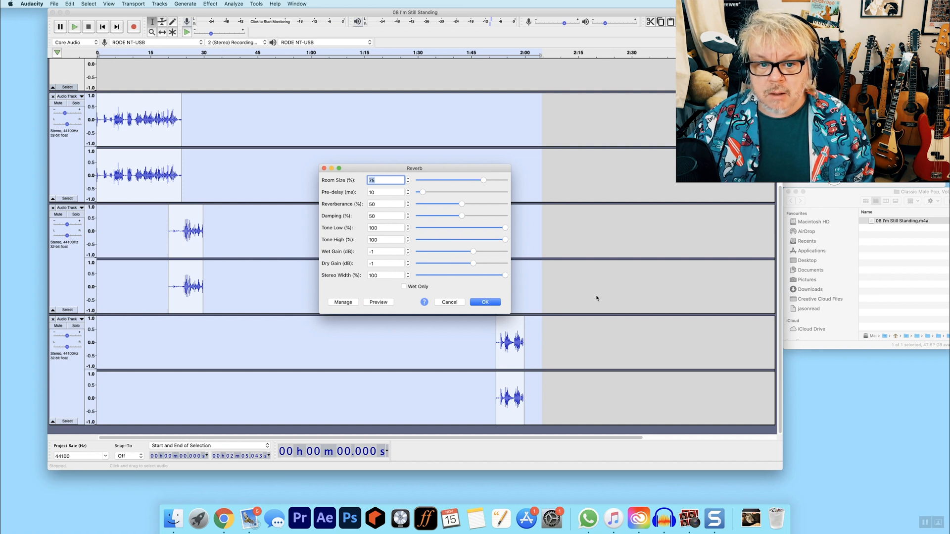
{"action": "left_click", "coordinate": [492, 302]}
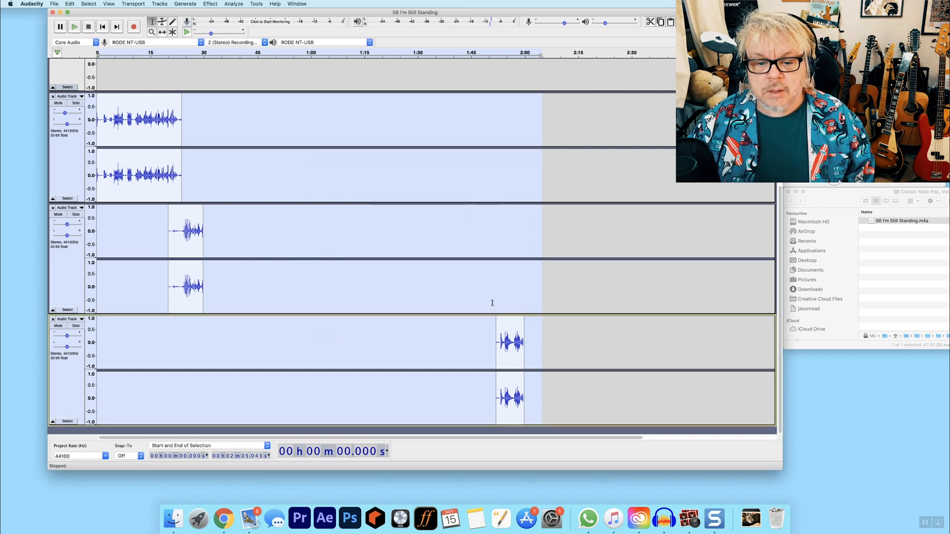
- Place the cursor at about 10 seconds on the empty track and play the mix from about 15 seconds
{"action": "left_click", "coordinate": [133, 68]}
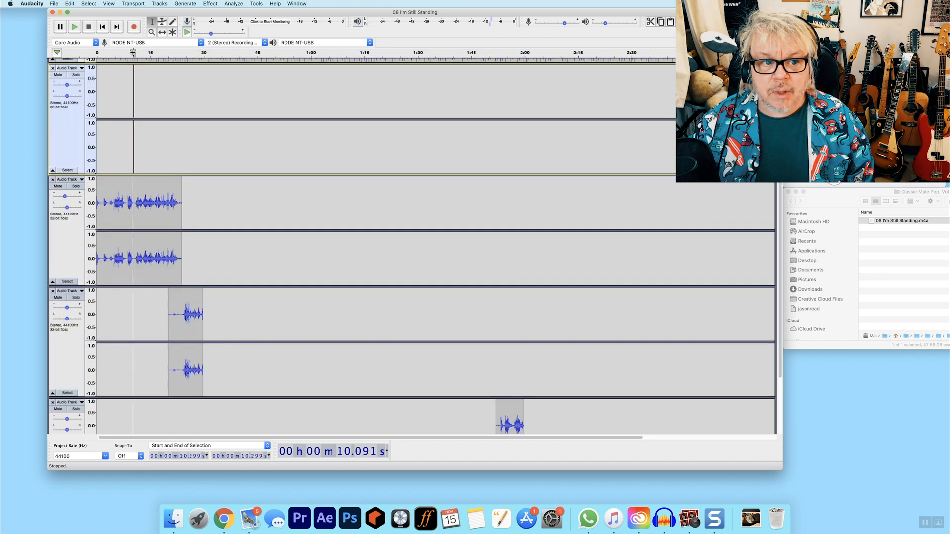
{"action": "left_click", "coordinate": [150, 52]}
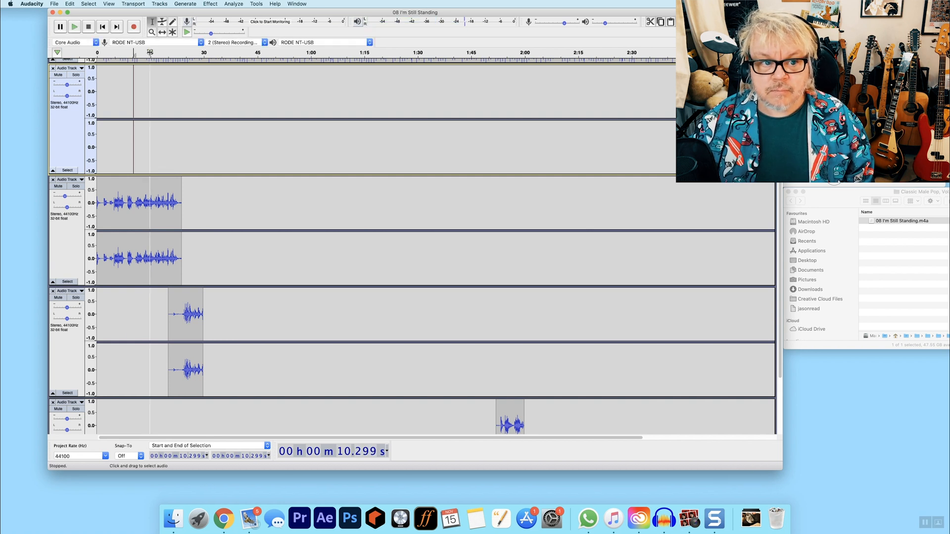
{"action": "key", "text": "space"}
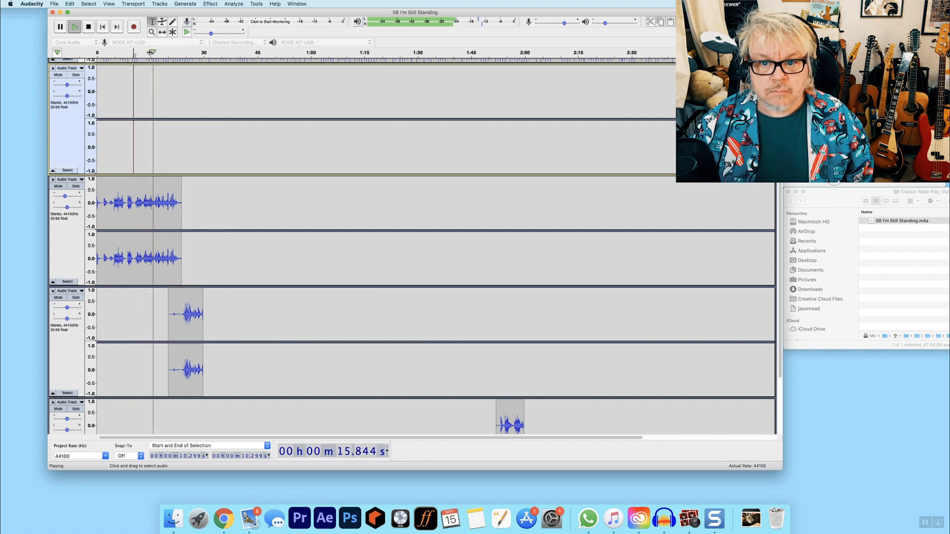
{"action": "key", "text": "space"}
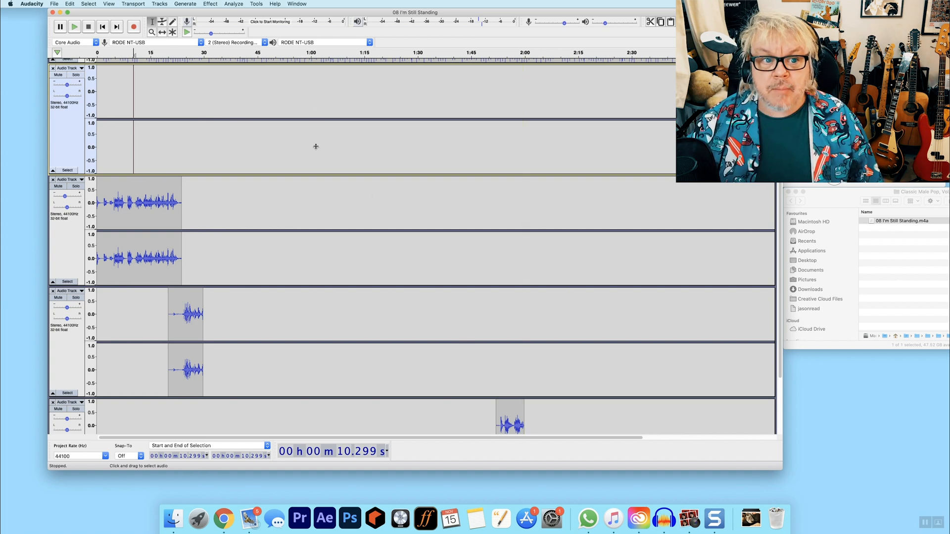
- Start a WAV export of the project and choose the Desktop as the destination folder
{"action": "scroll", "coordinate": [591, 174], "scroll_direction": "up", "scroll_amount": 3}
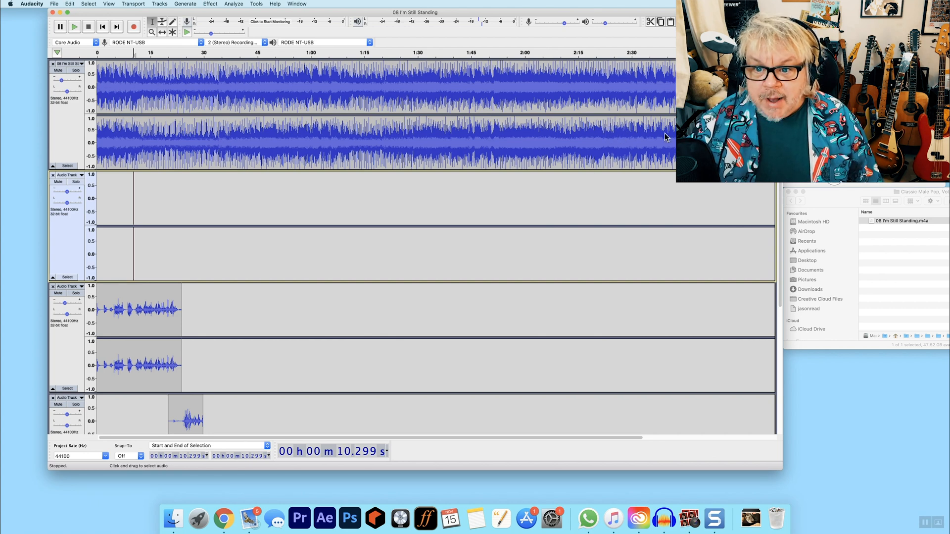
{"action": "scroll", "coordinate": [155, 290], "scroll_direction": "down", "scroll_amount": 5}
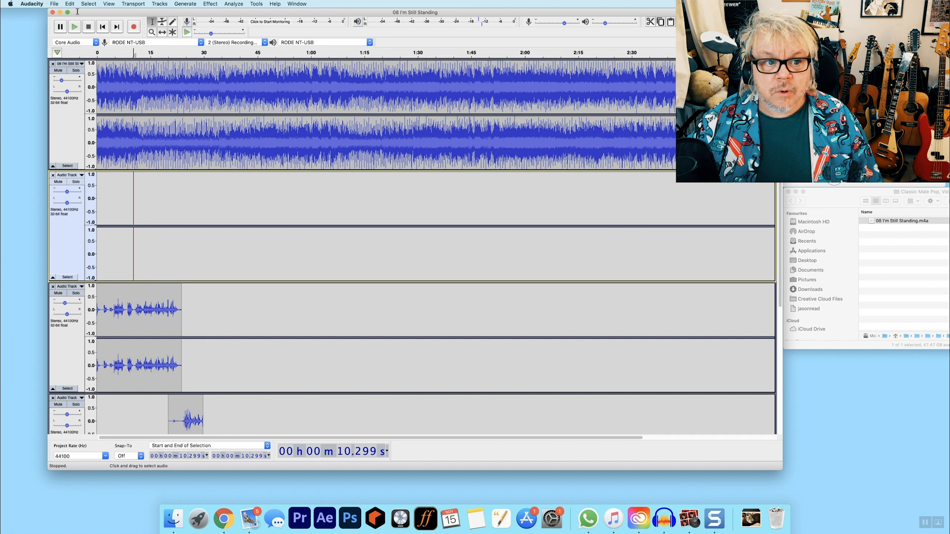
{"action": "left_click", "coordinate": [58, 5]}
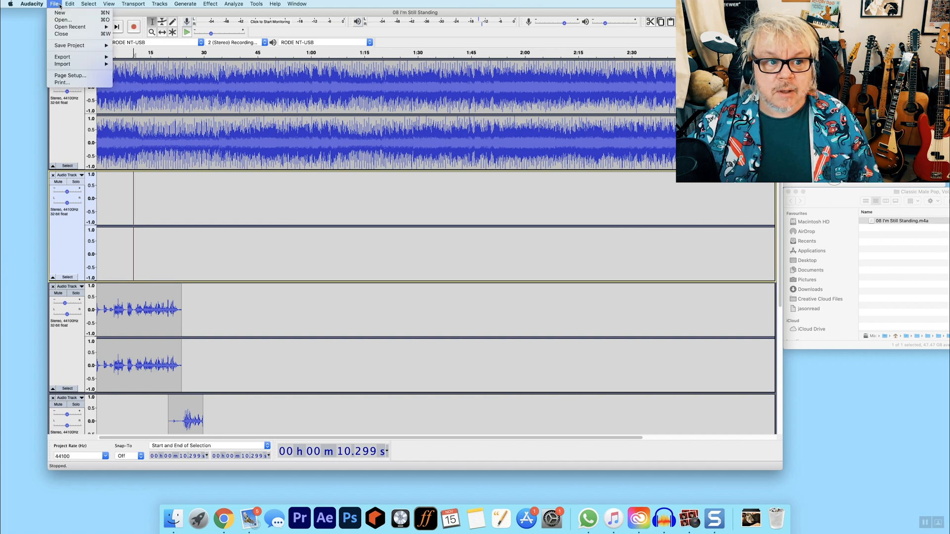
{"action": "mouse_move", "coordinate": [72, 56]}
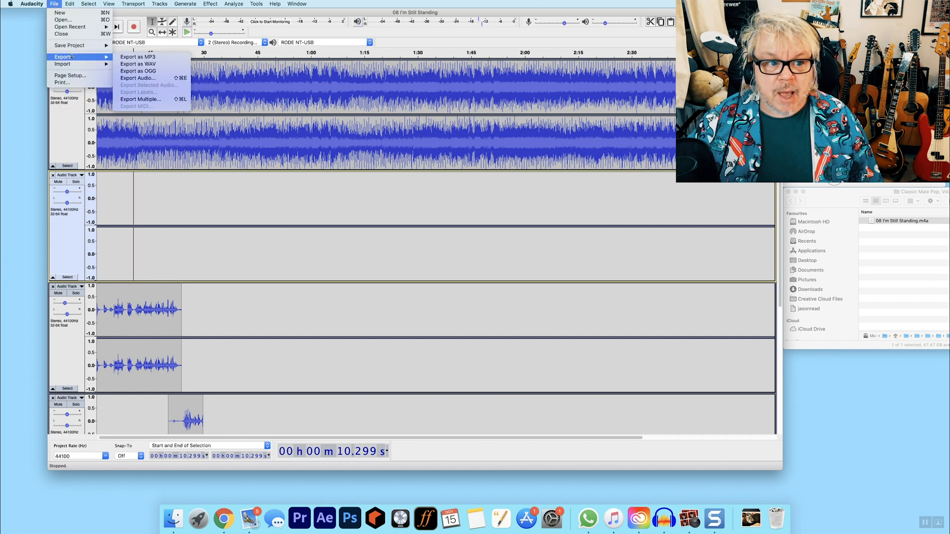
{"action": "left_click", "coordinate": [158, 65]}
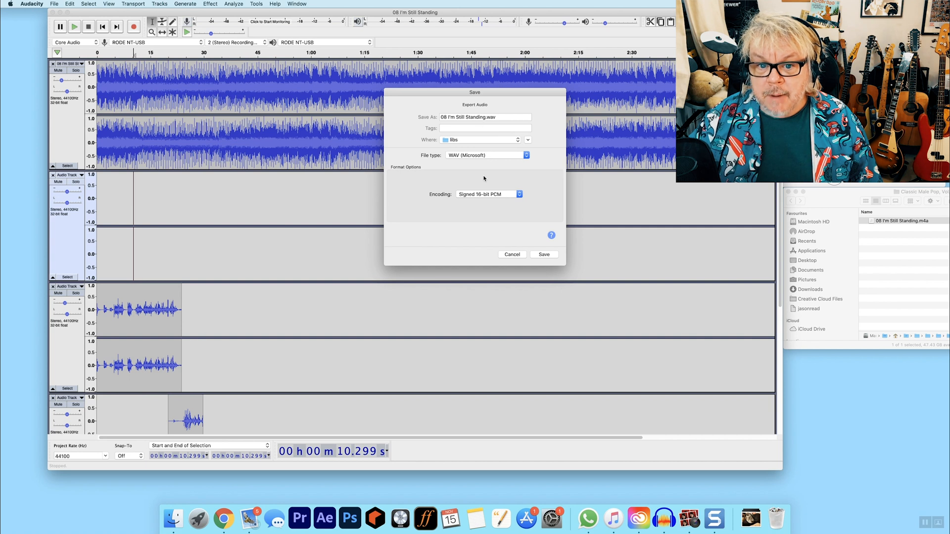
{"action": "left_click", "coordinate": [527, 140]}
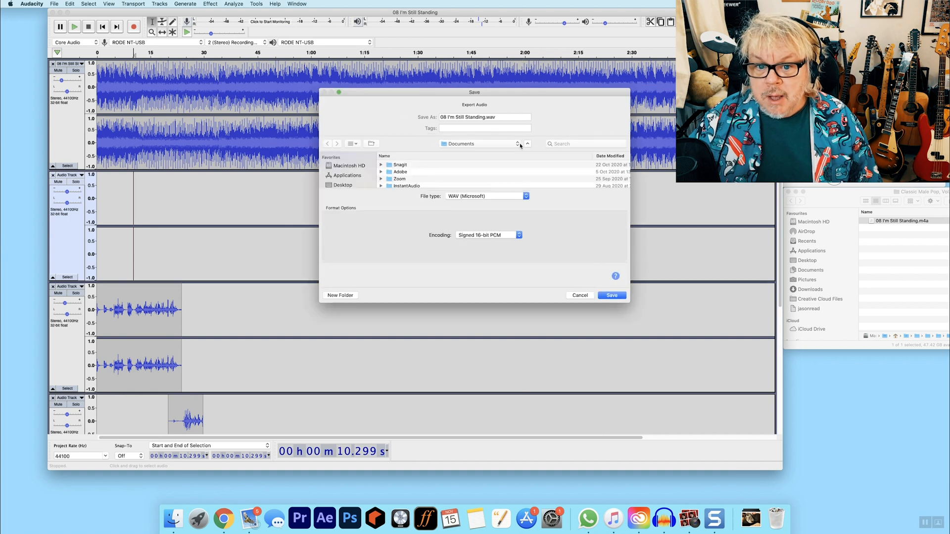
{"action": "left_click", "coordinate": [519, 144]}
{"action": "left_click", "coordinate": [519, 145]}
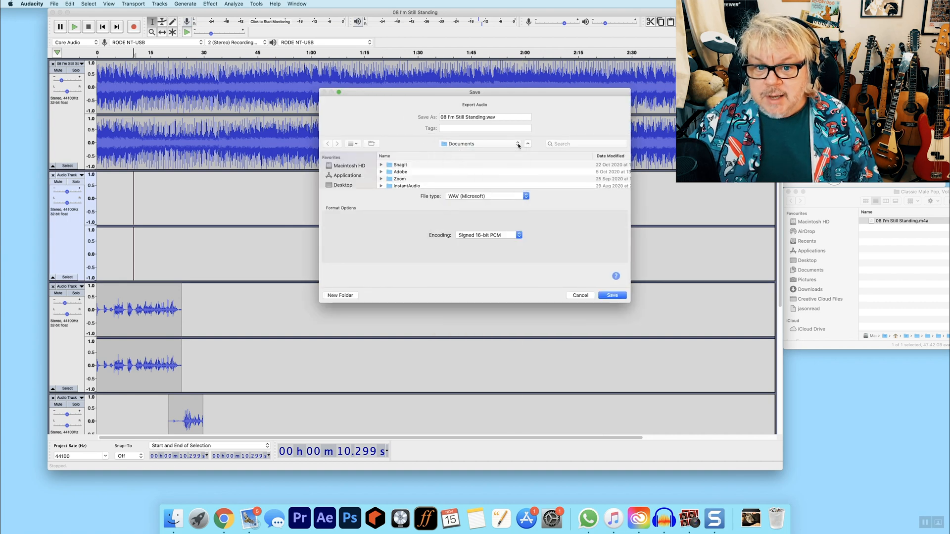
{"action": "left_click", "coordinate": [519, 145]}
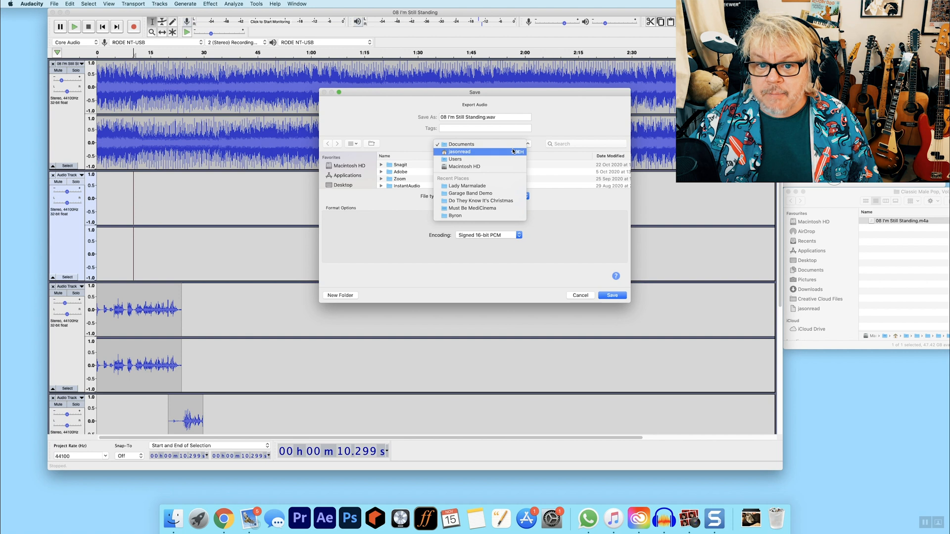
{"action": "left_click", "coordinate": [513, 151]}
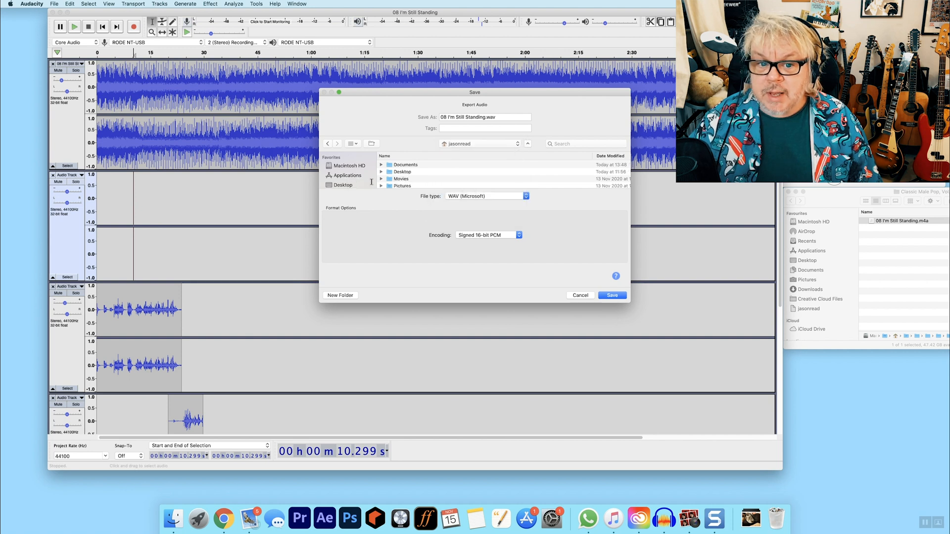
{"action": "double_click", "coordinate": [402, 172]}
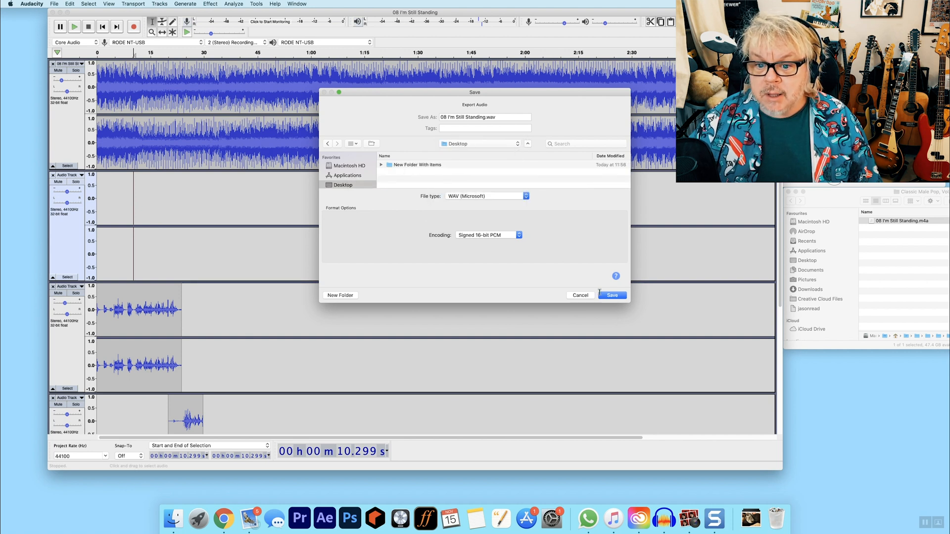
- Save the export as 08 I'm Still Standing.wav, accepting the stereo mixdown and the existing metadata tags
{"action": "left_click", "coordinate": [621, 296]}
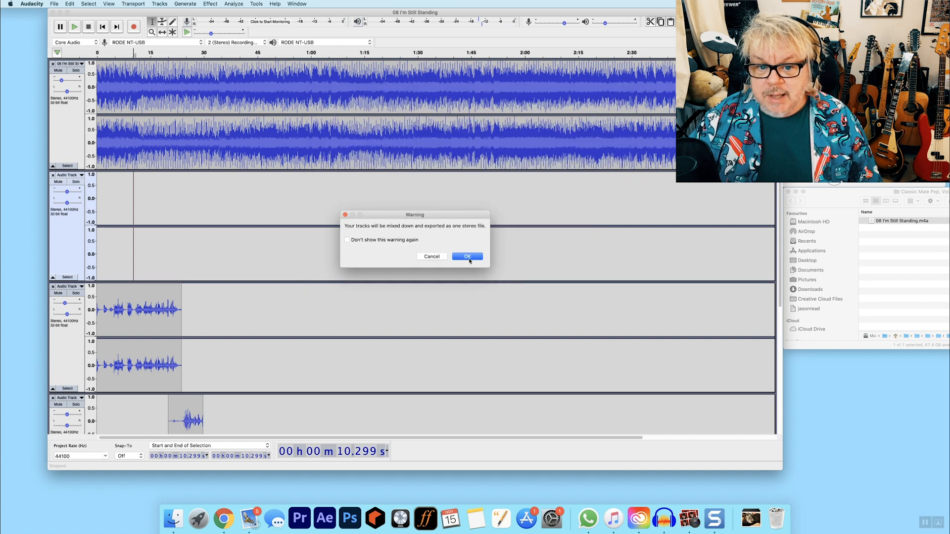
{"action": "key", "text": "Return"}
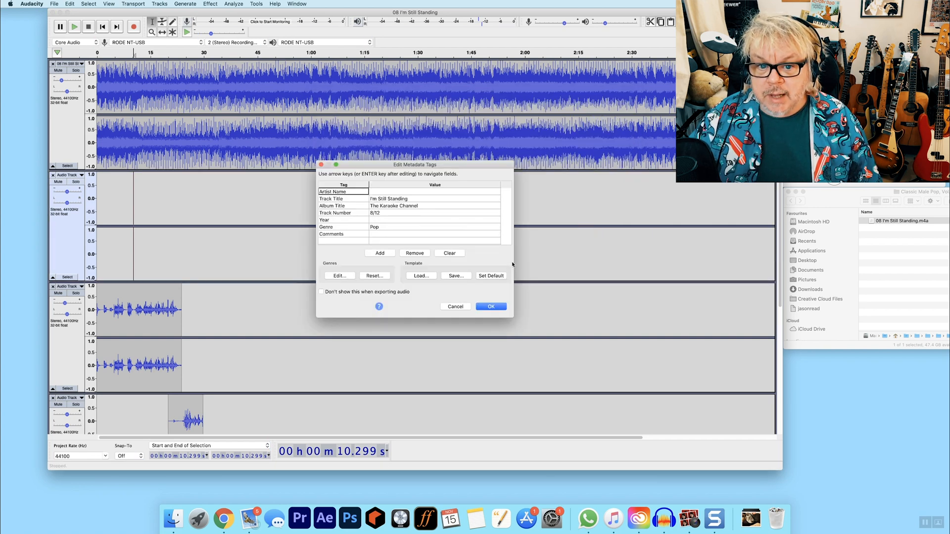
{"action": "left_click", "coordinate": [495, 306]}
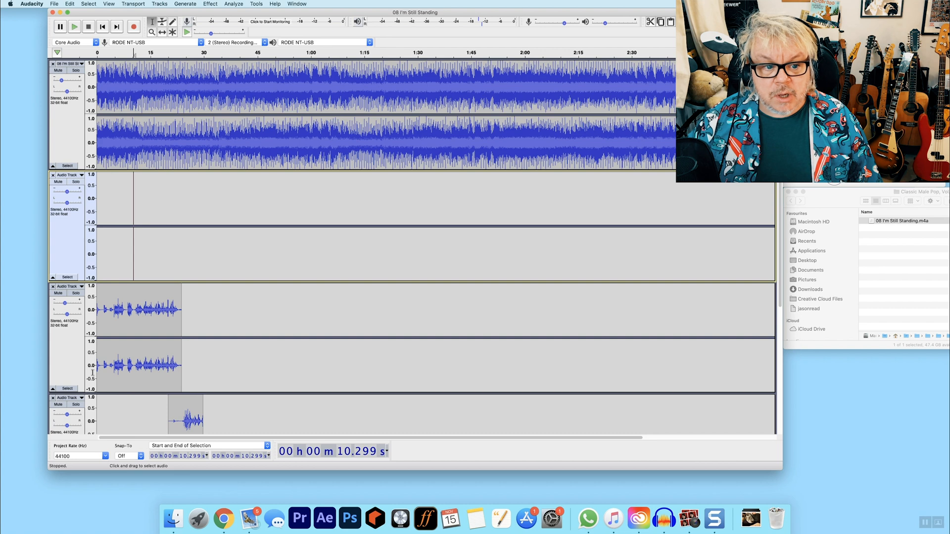
- Place the cursor just past the end of the first take, at about 25 seconds
{"action": "left_click_drag", "start_coordinate": [174, 376], "coordinate": [185, 375]}
{"action": "left_click", "coordinate": [186, 375]}
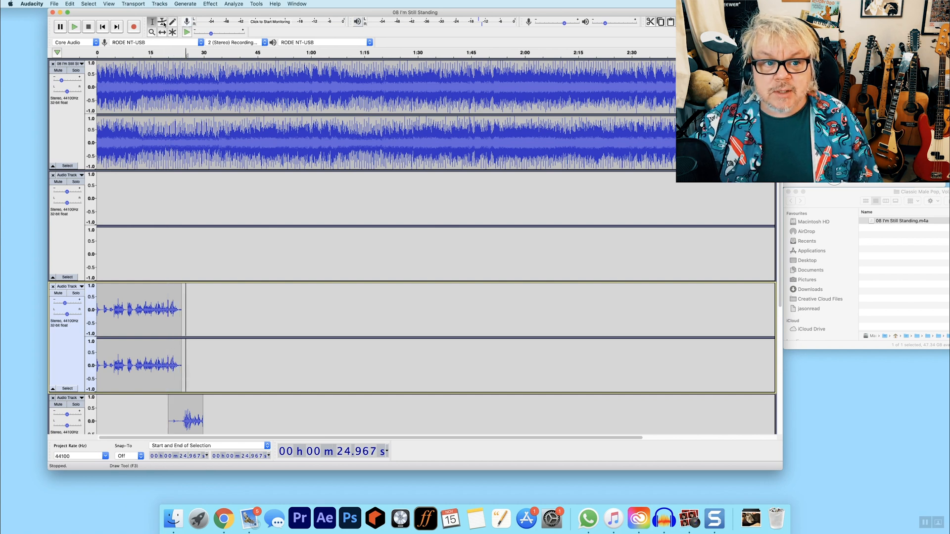